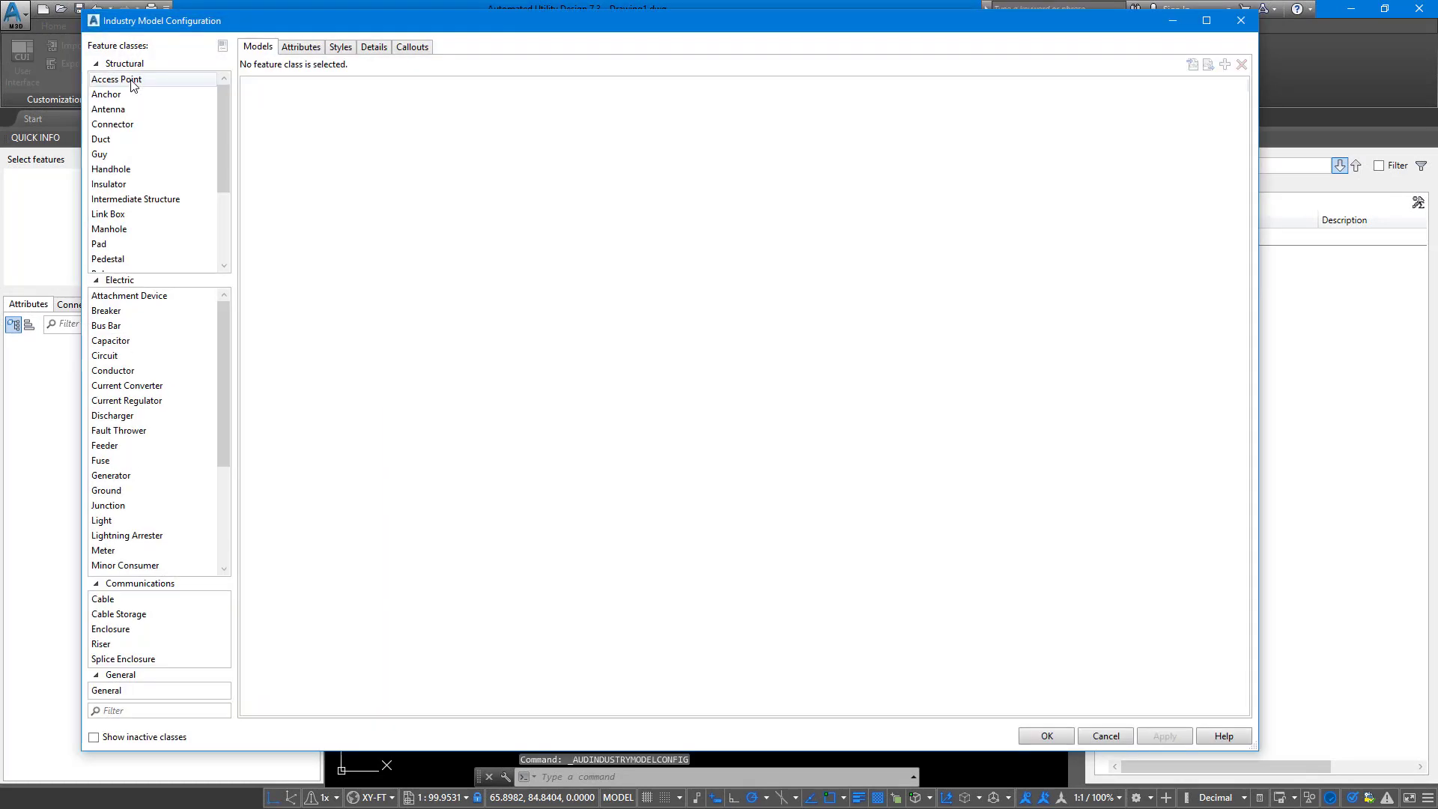
Add a custom attribute to the Conductor feature class and set its type to Custom Model
left_click(125, 370)
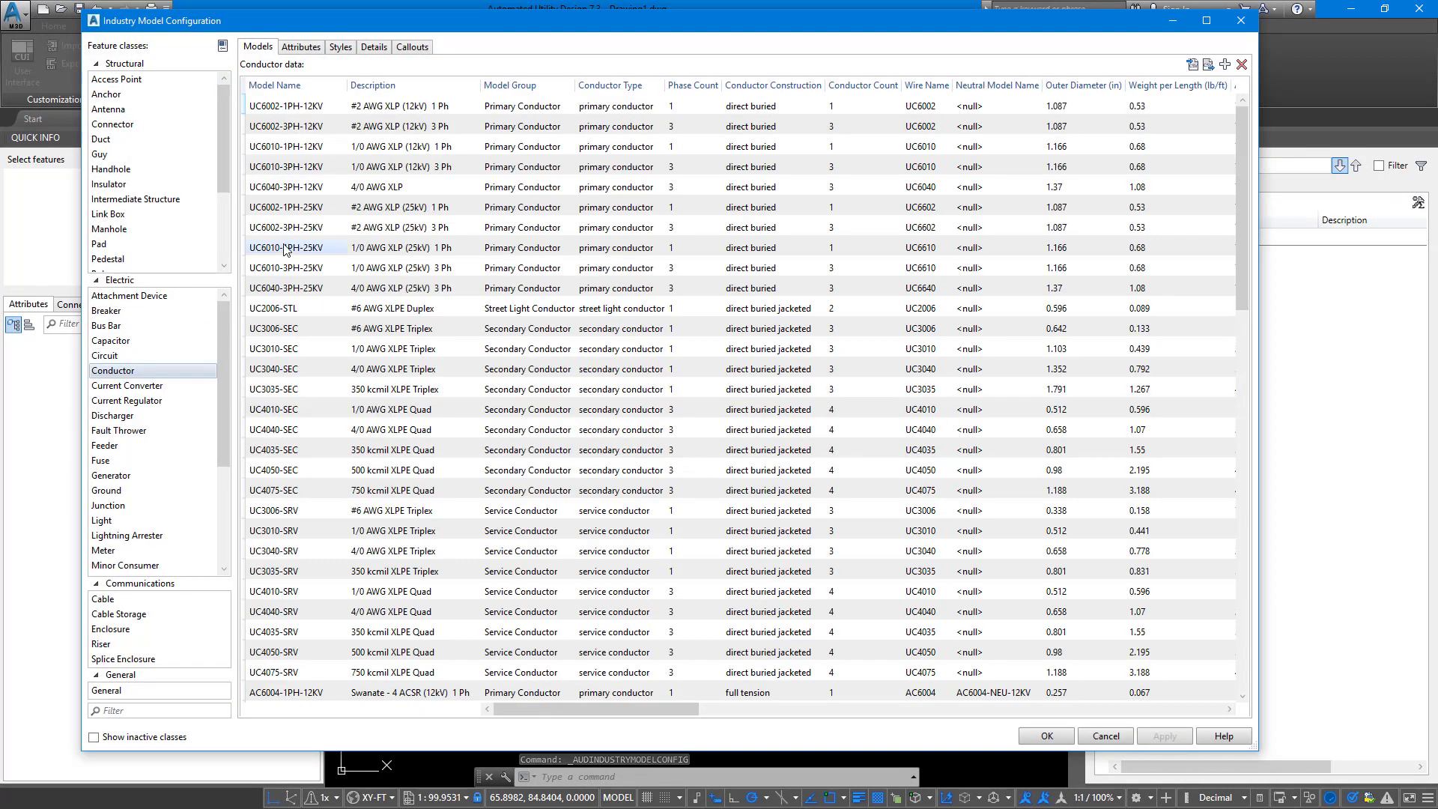
left_click(307, 48)
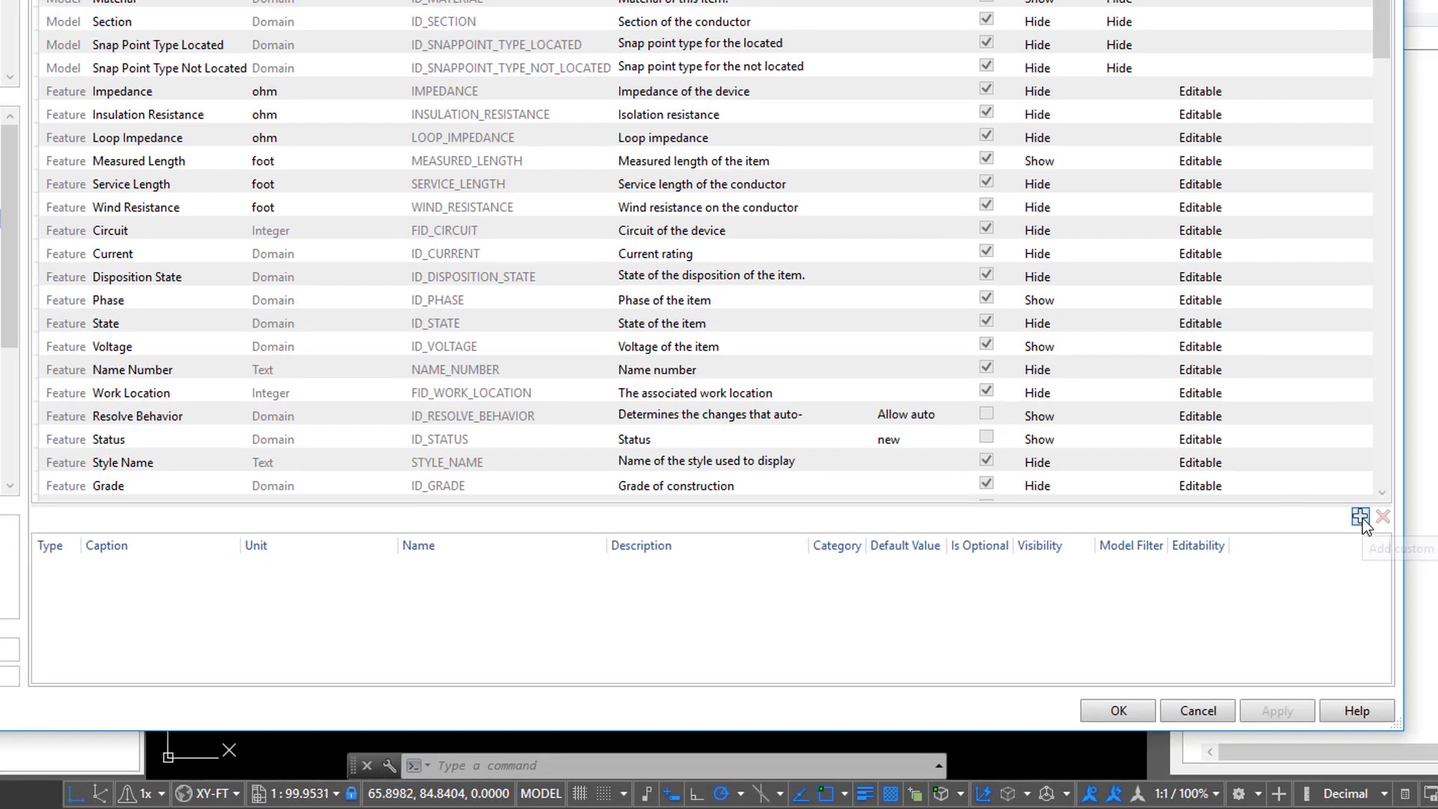
left_click(1226, 592)
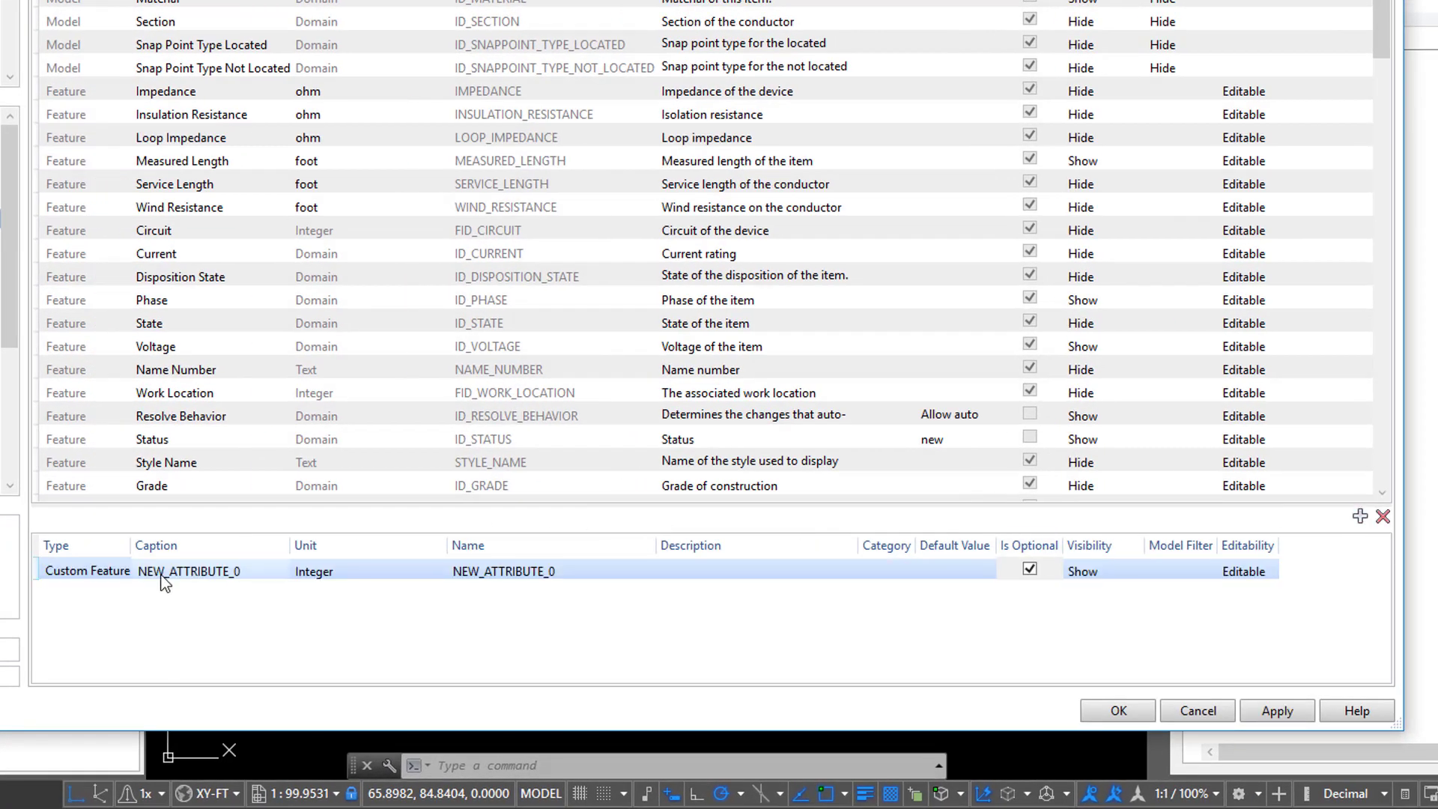
left_click(107, 573)
left_click(145, 578)
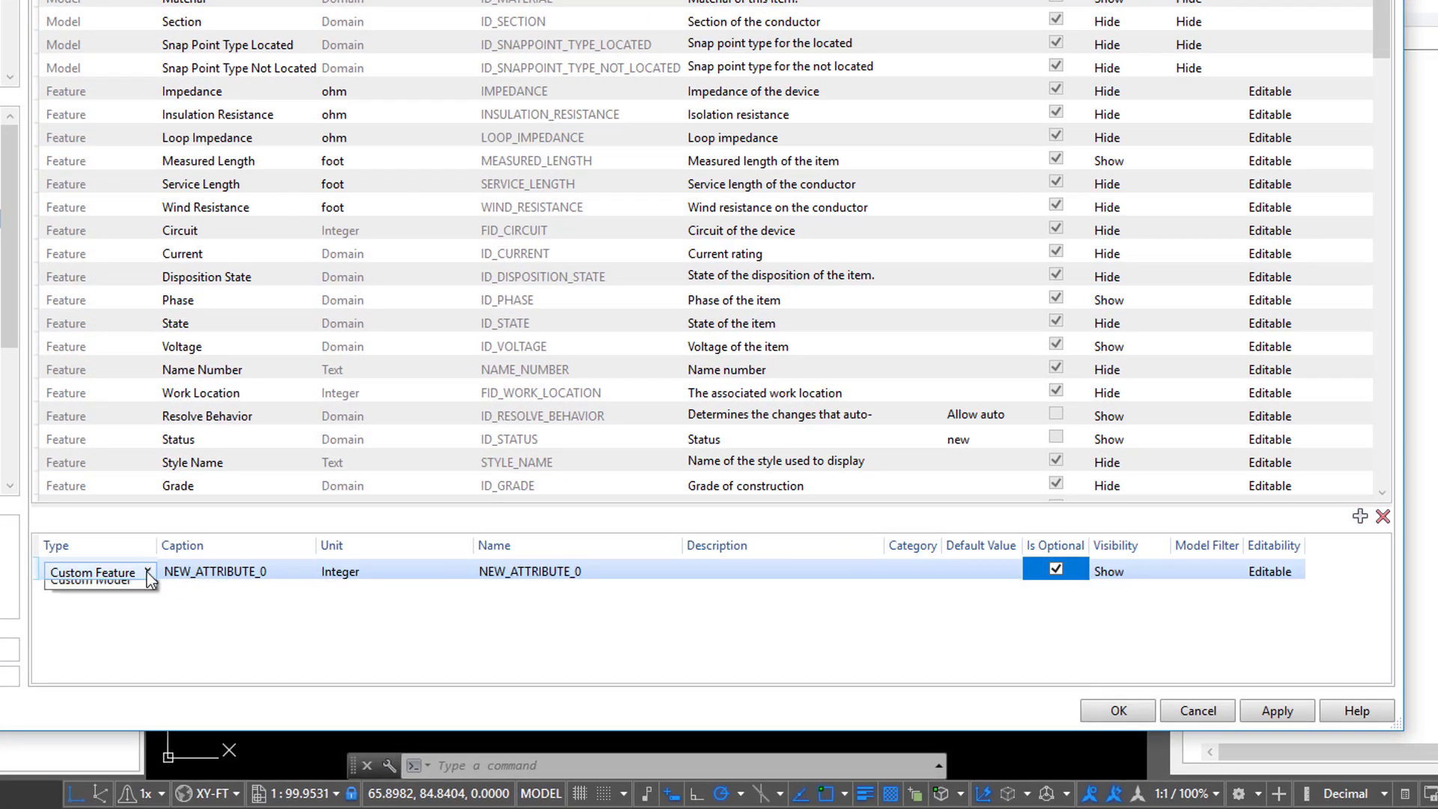
left_click(126, 611)
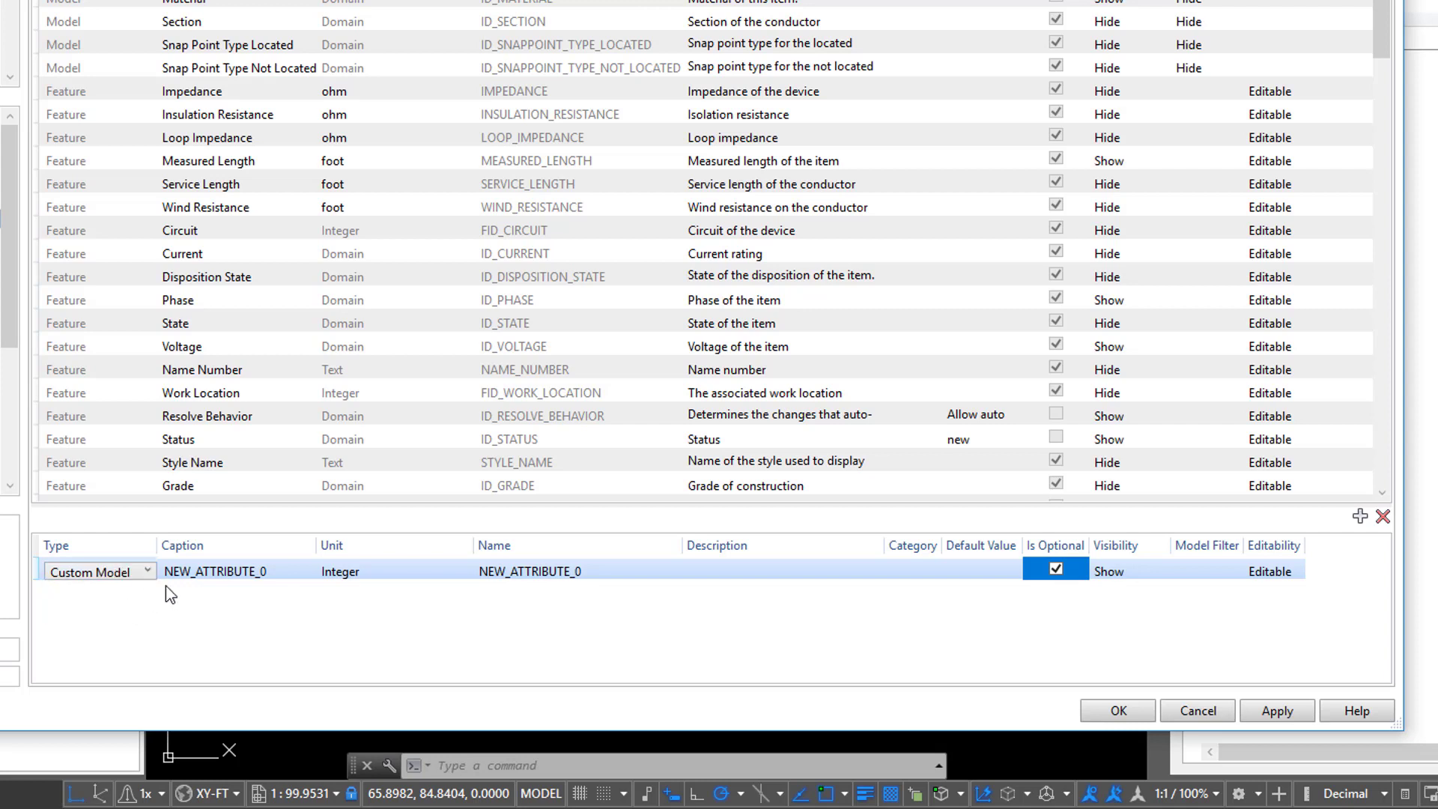
Set the new attribute's caption to Standard Duct and its unit to Text
left_click(224, 572)
key("BackSpace")
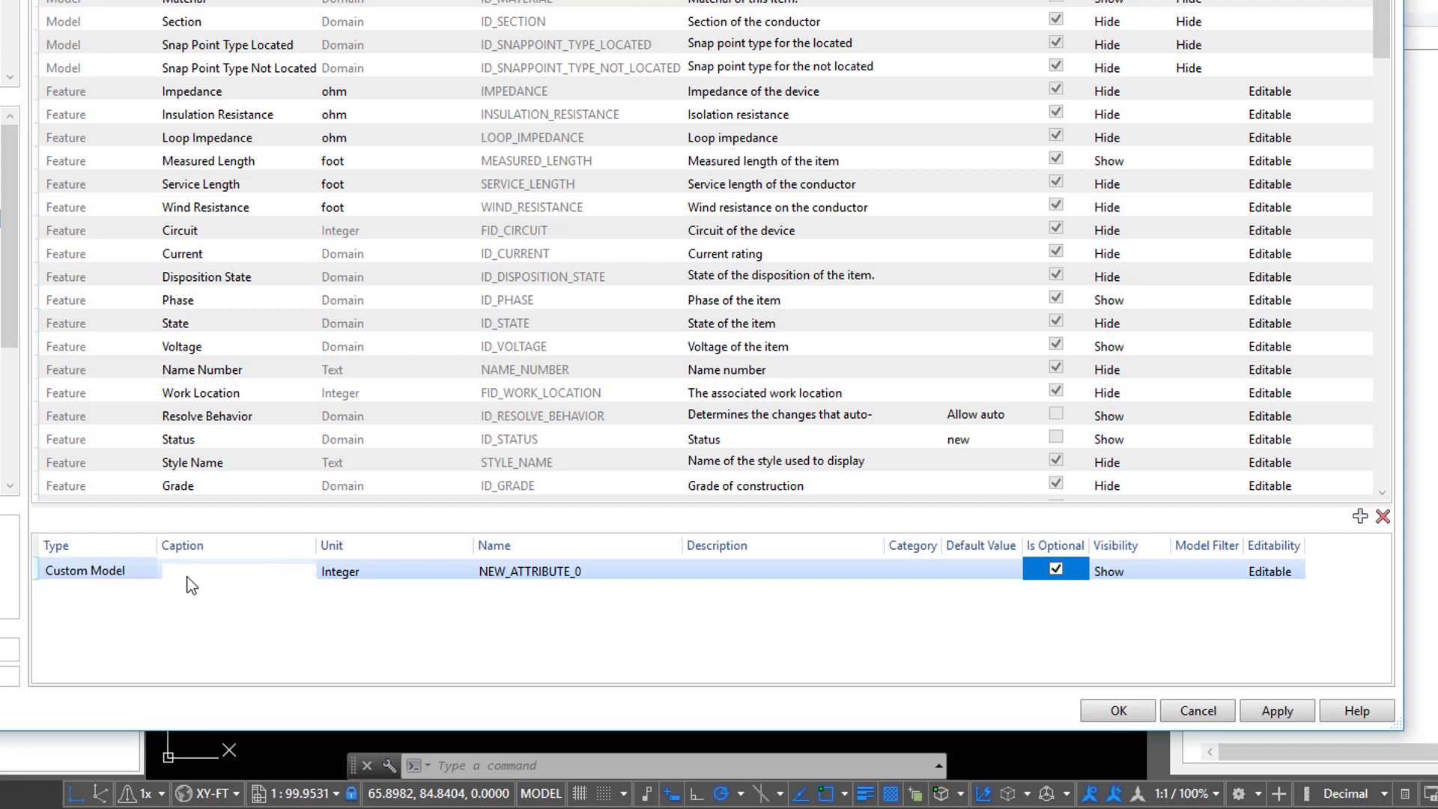
type("Standard Duct")
key("Tab")
left_click(370, 591)
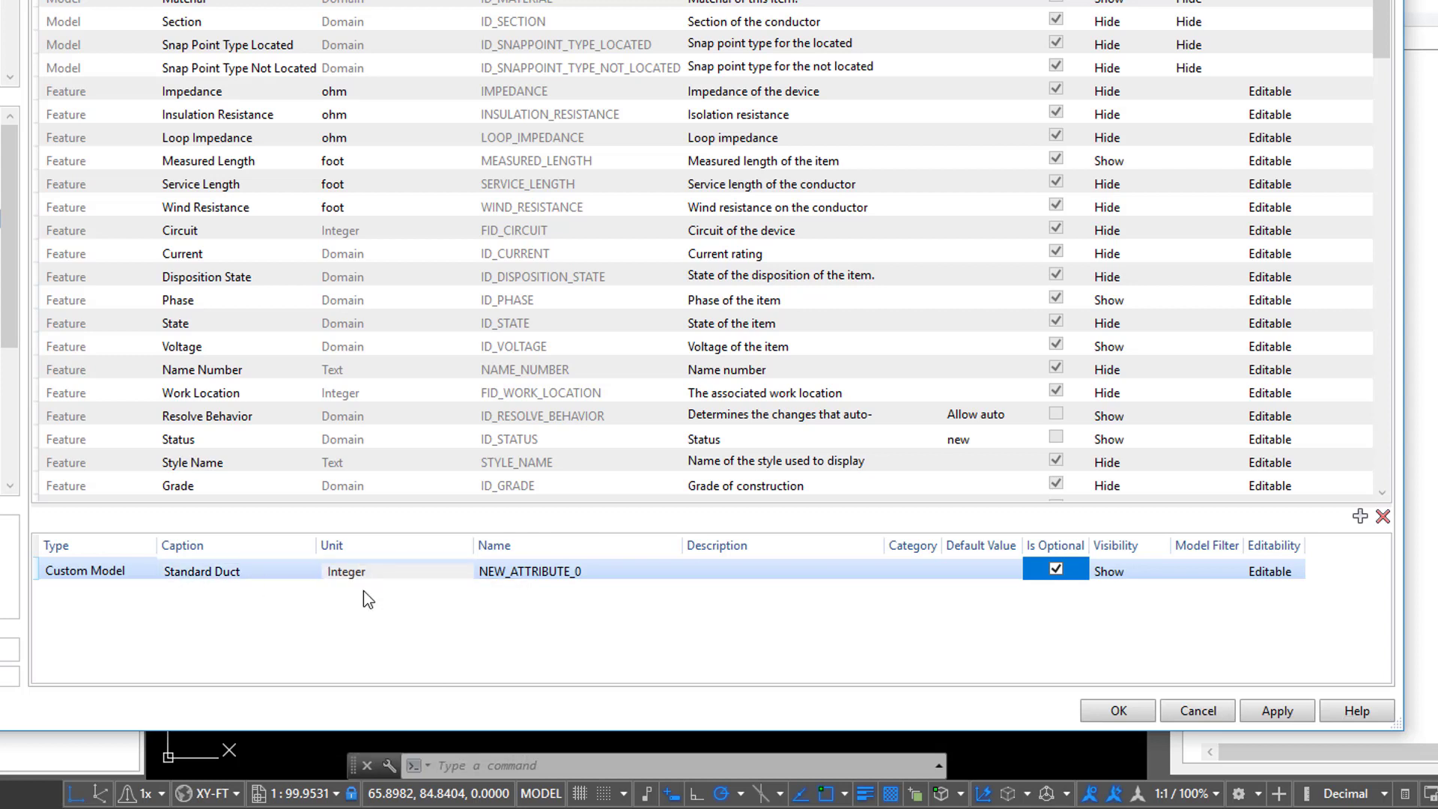
Name the attribute DLC_STD_DUCT and enter the description "Standard duct size for this conductor"
left_click(522, 574)
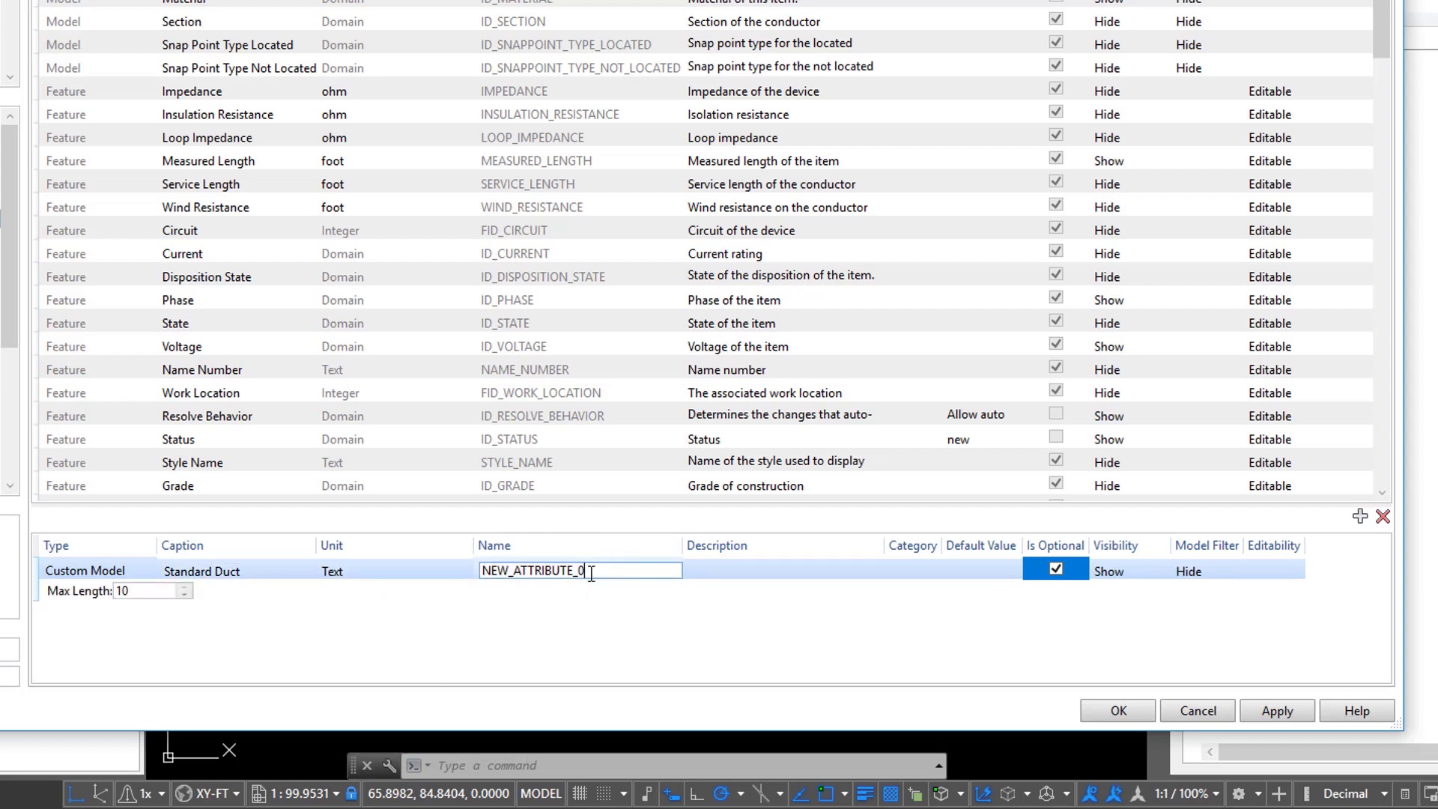
key("BackSpace")
type("DLC_STD_DUCT")
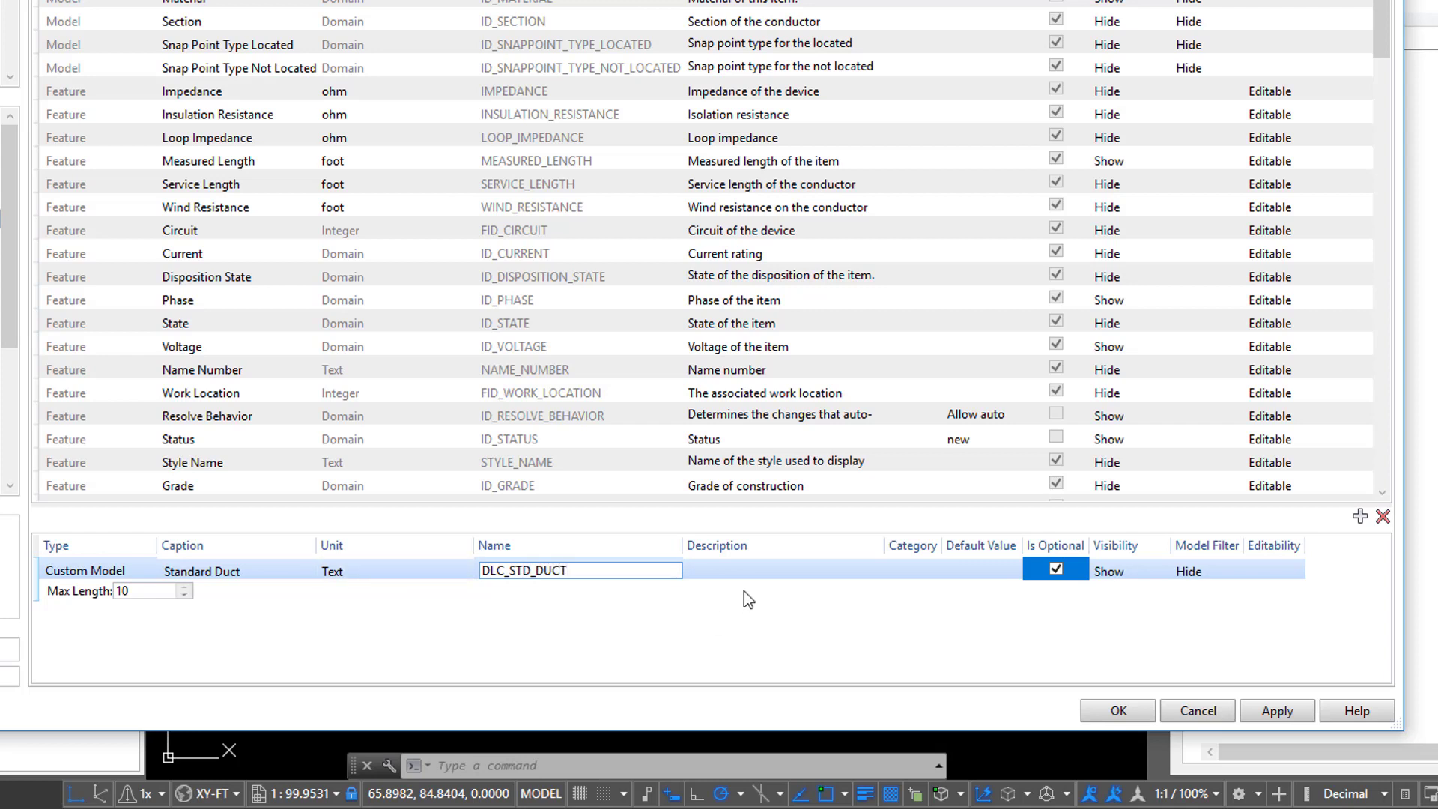
left_click(725, 572)
type("Standard duct size for this conductor")
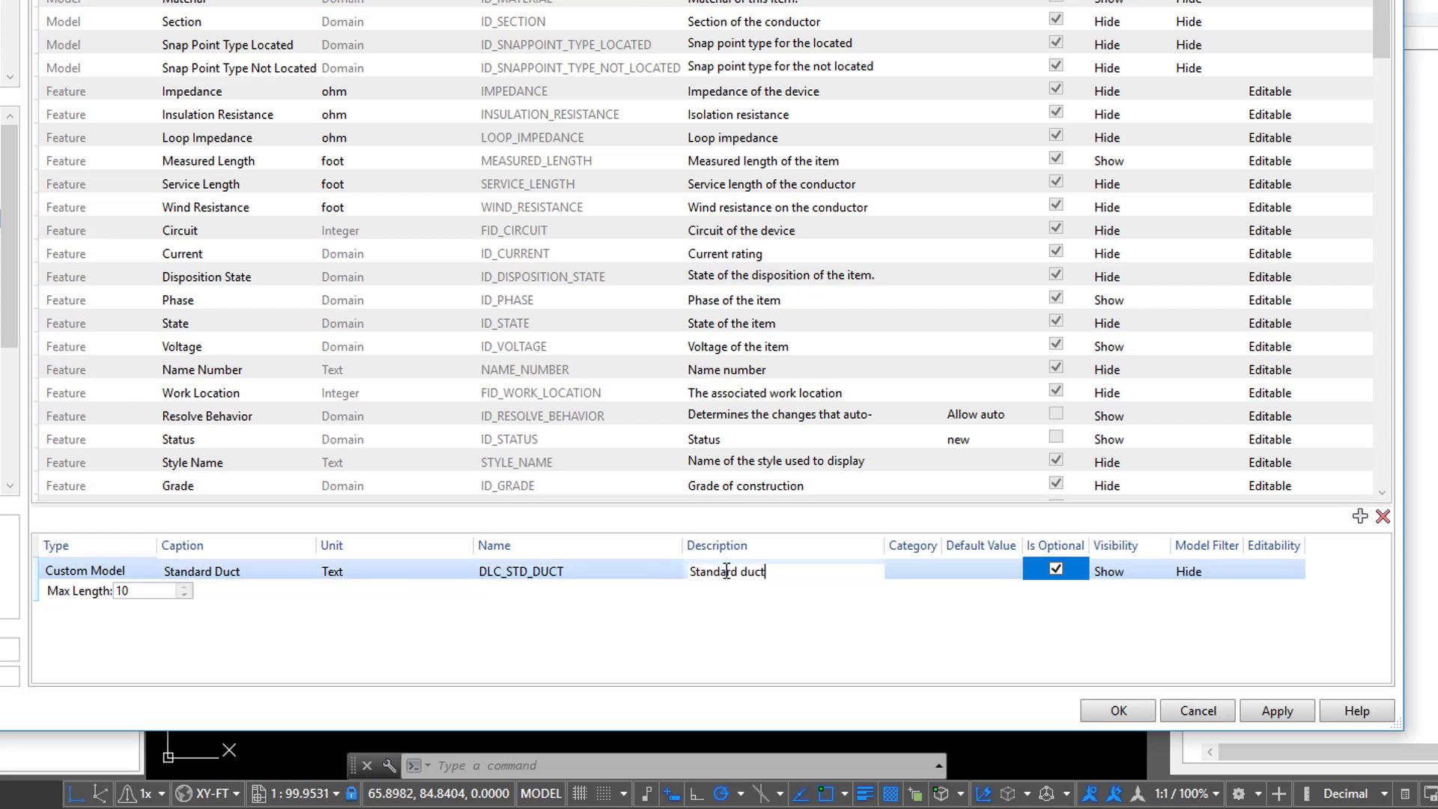
Set the Standard Duct attribute's category to "3: Specifications" and return to the Conductor model list
left_click(922, 573)
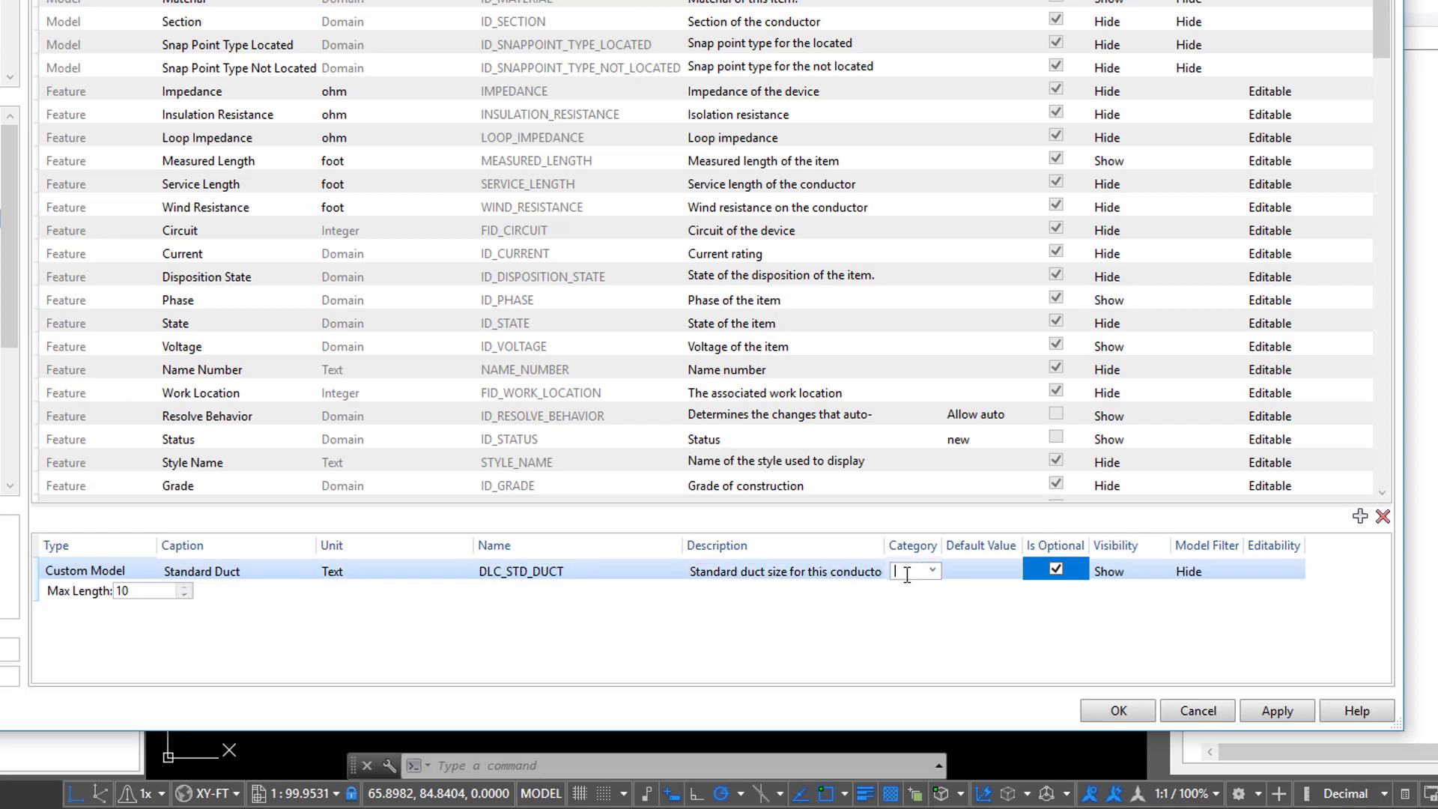
type("3: Specificatio")
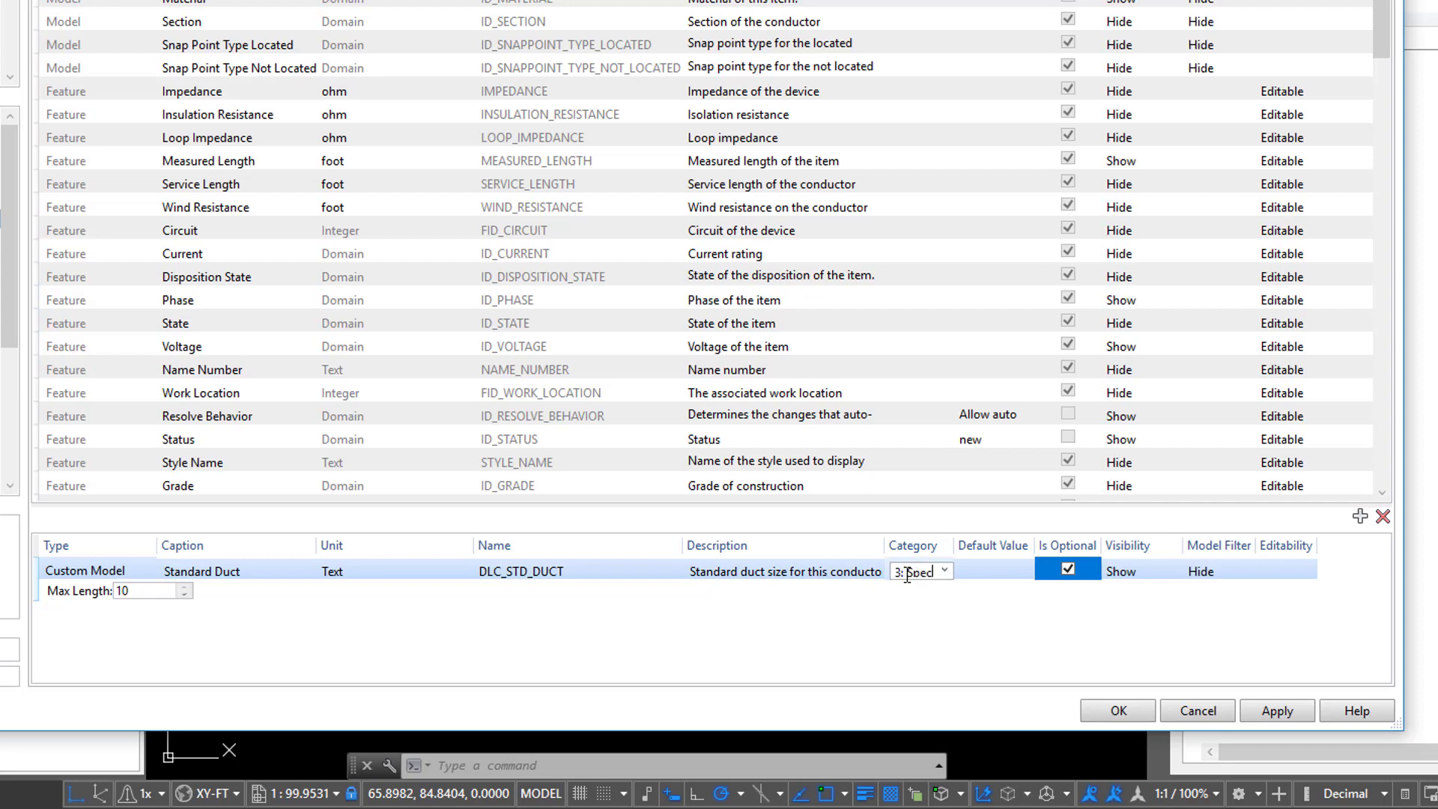
type("ns")
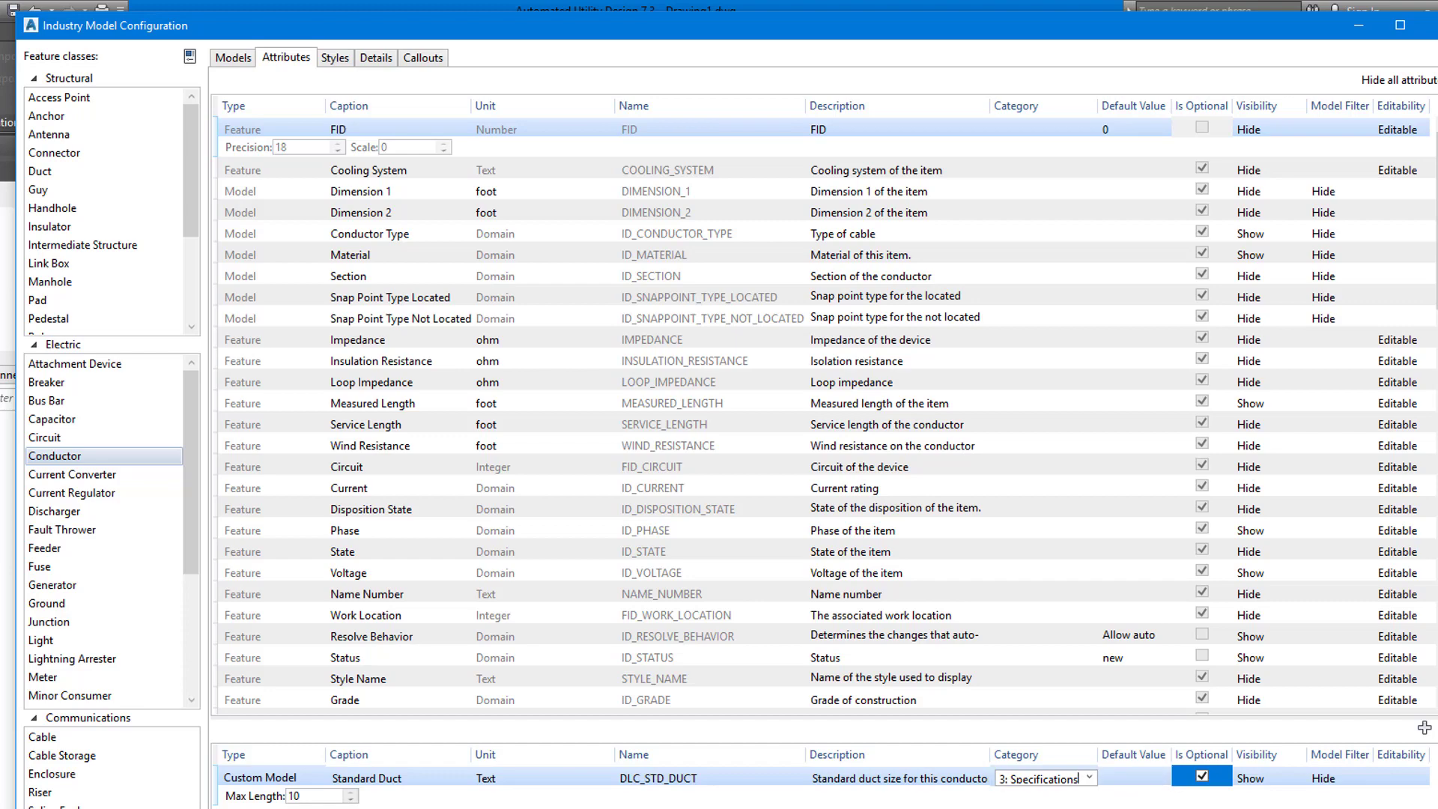
left_click(233, 58)
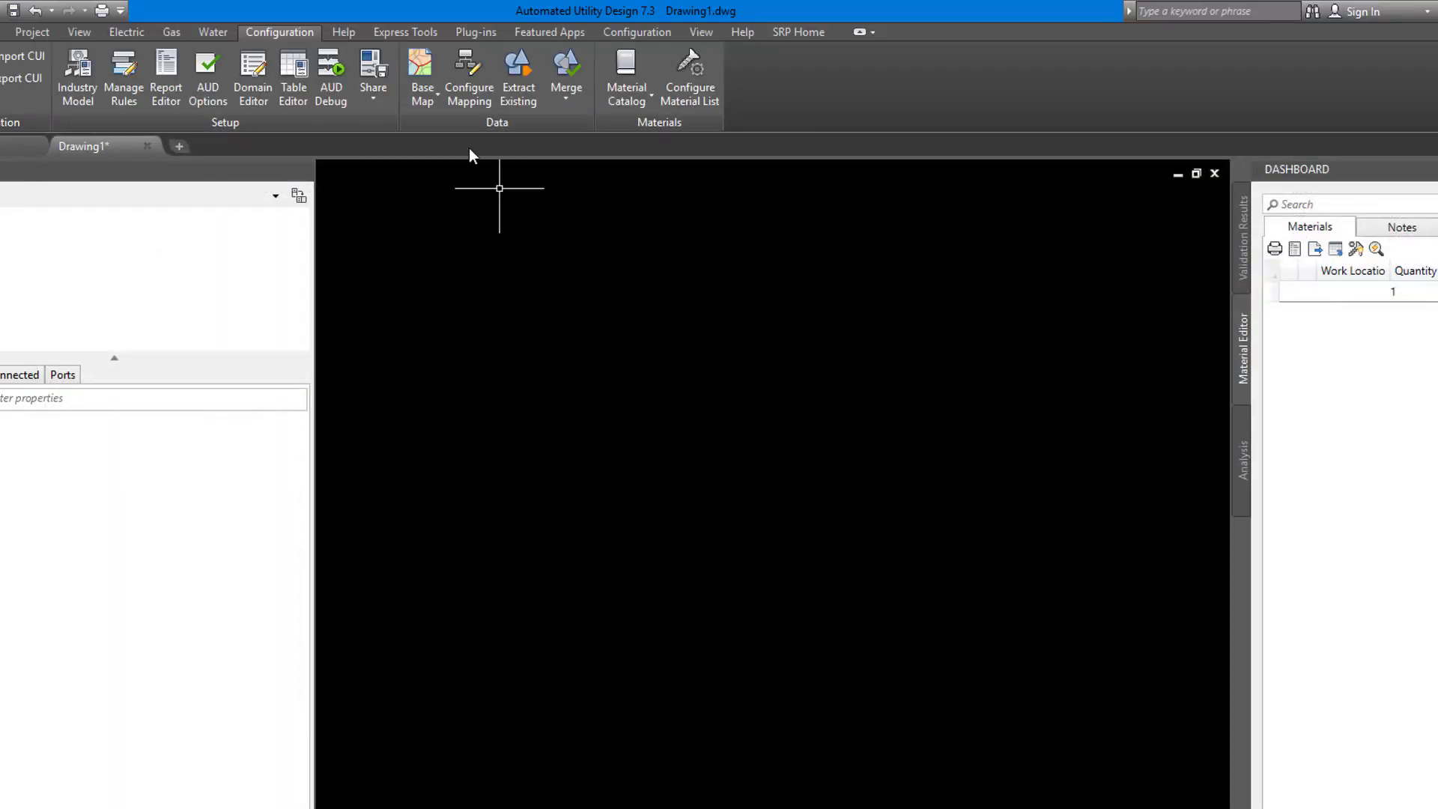
Open the rule configuration and display the Sizing rule for structural linestring Duct features
left_click(136, 72)
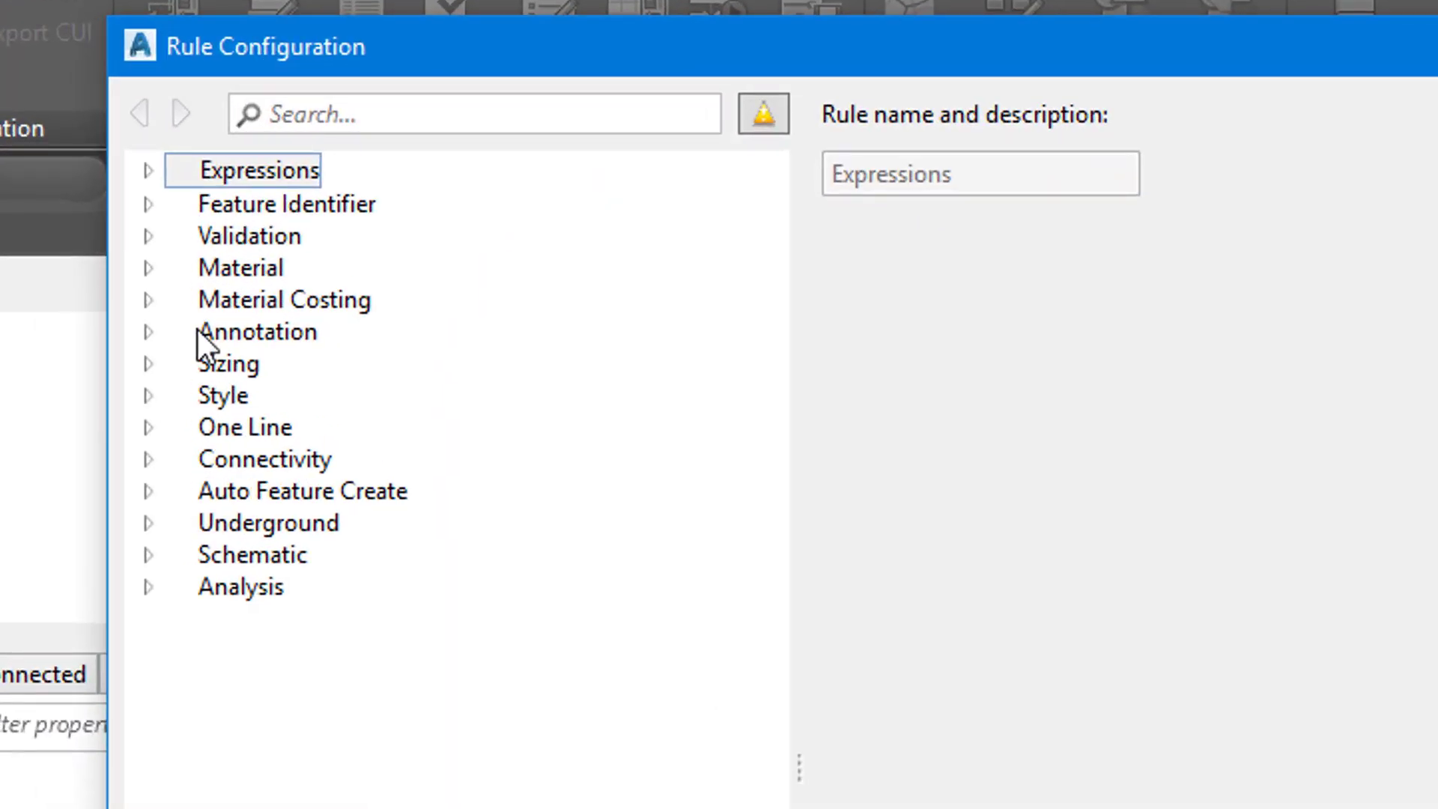
left_click(148, 364)
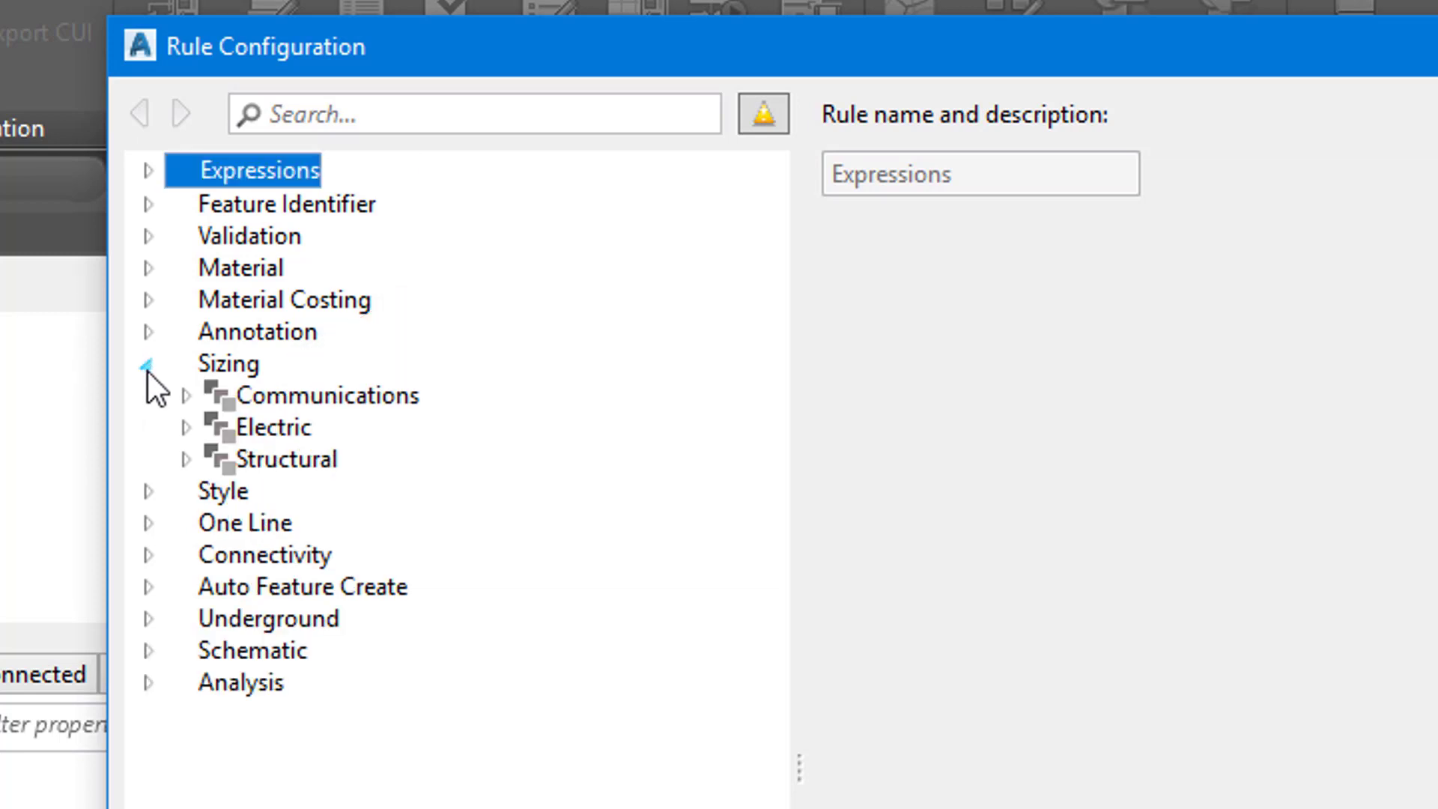
left_click(185, 460)
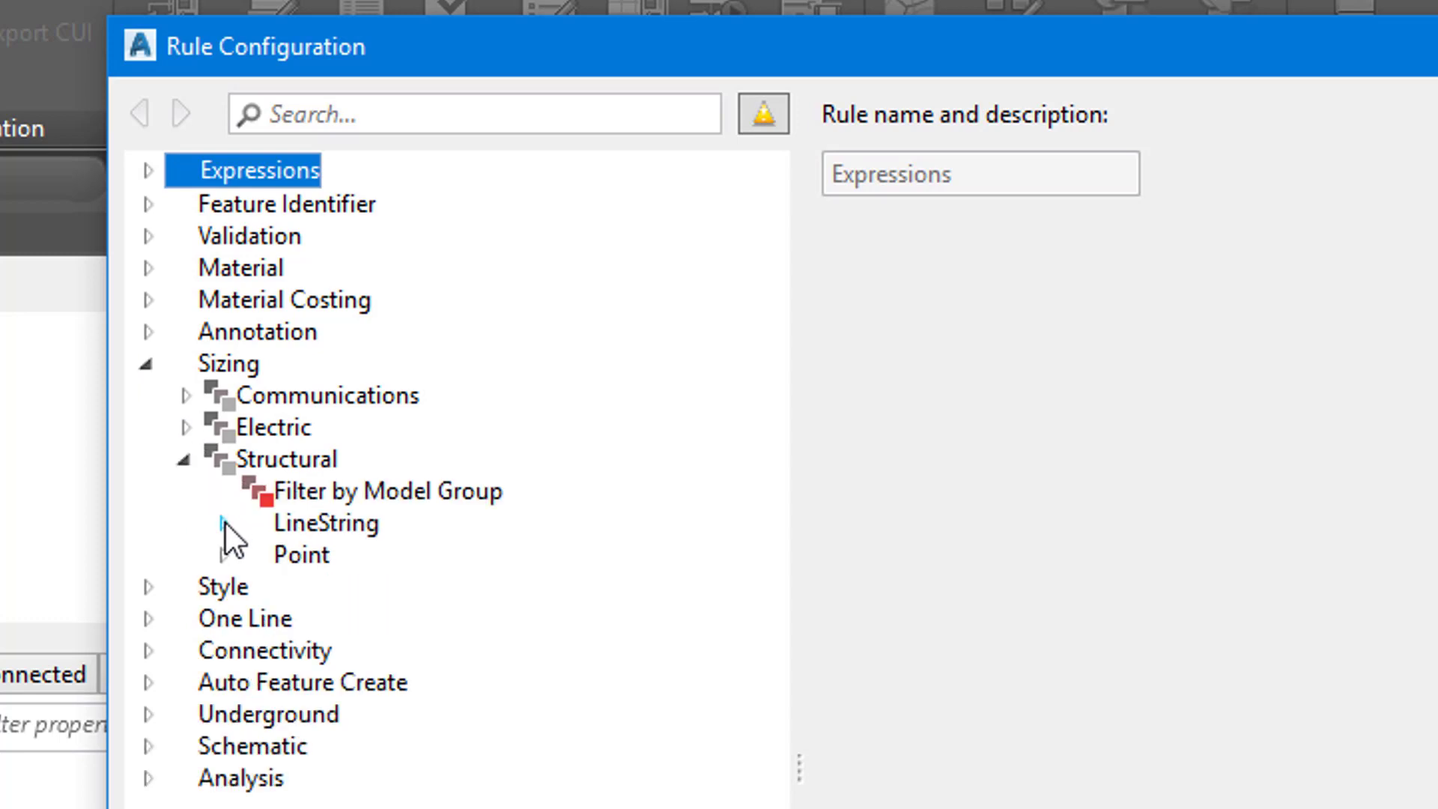
left_click(223, 523)
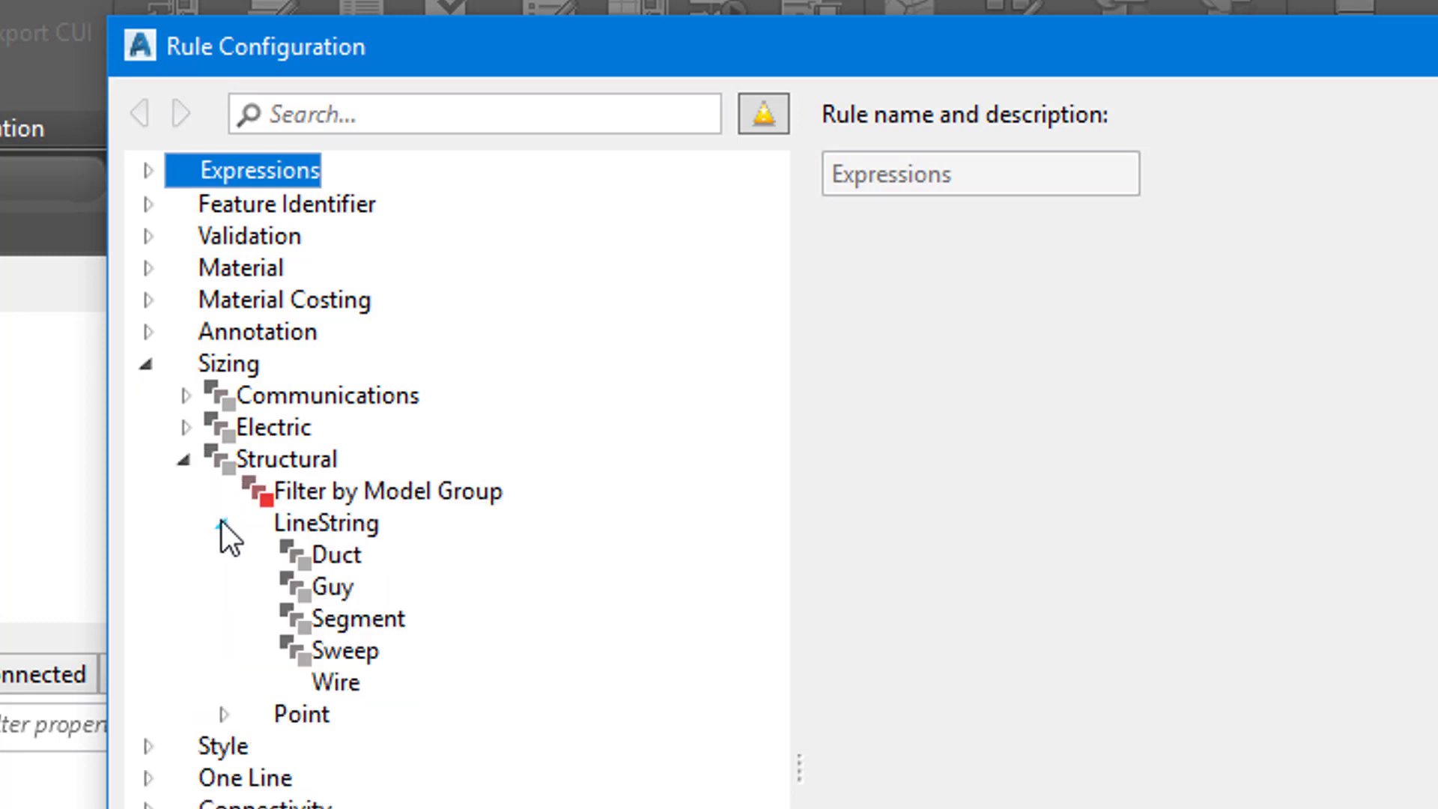
left_click(336, 555)
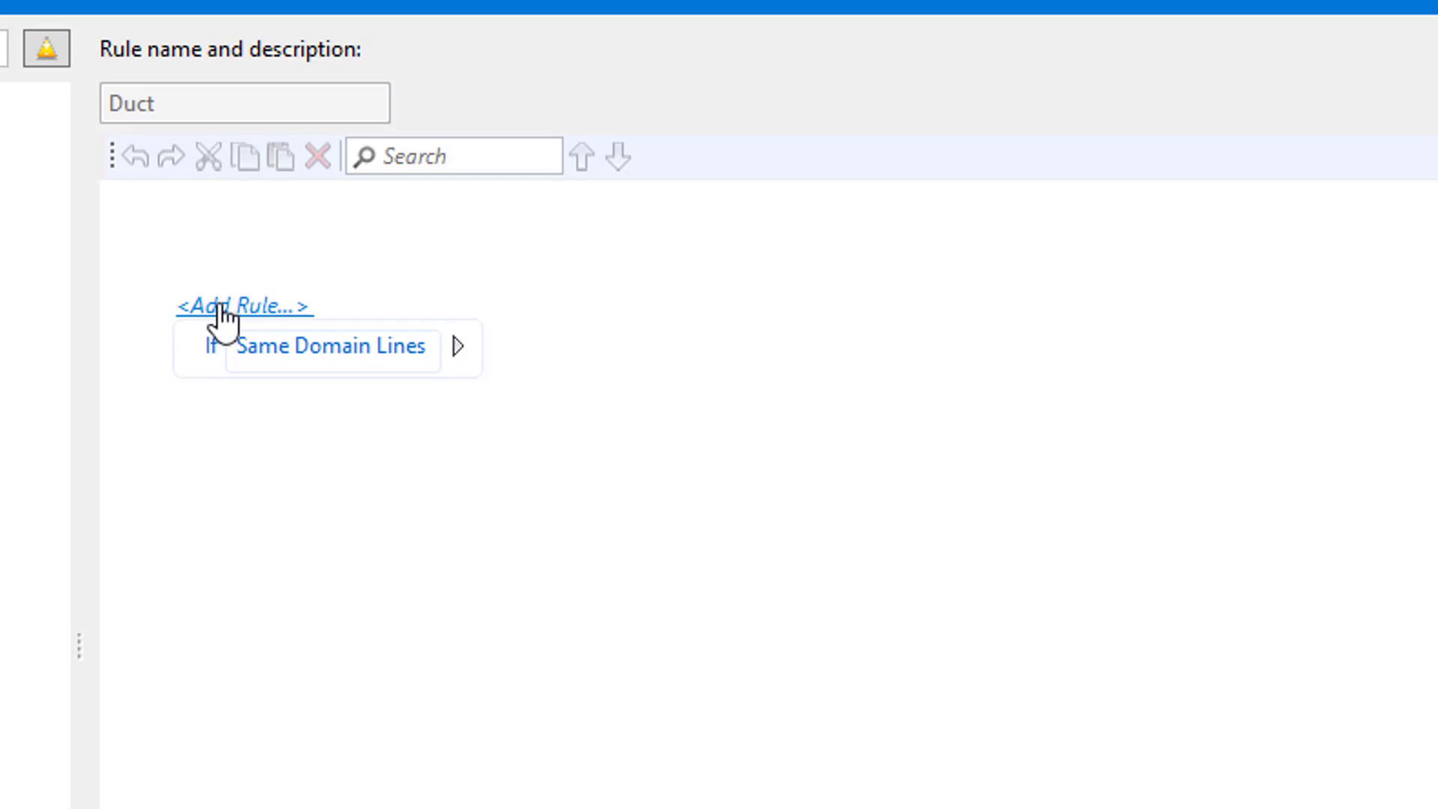
Add an If 1 equals 1 rule and move the existing Same Domain Lines rule into its Else branch
left_click(216, 305)
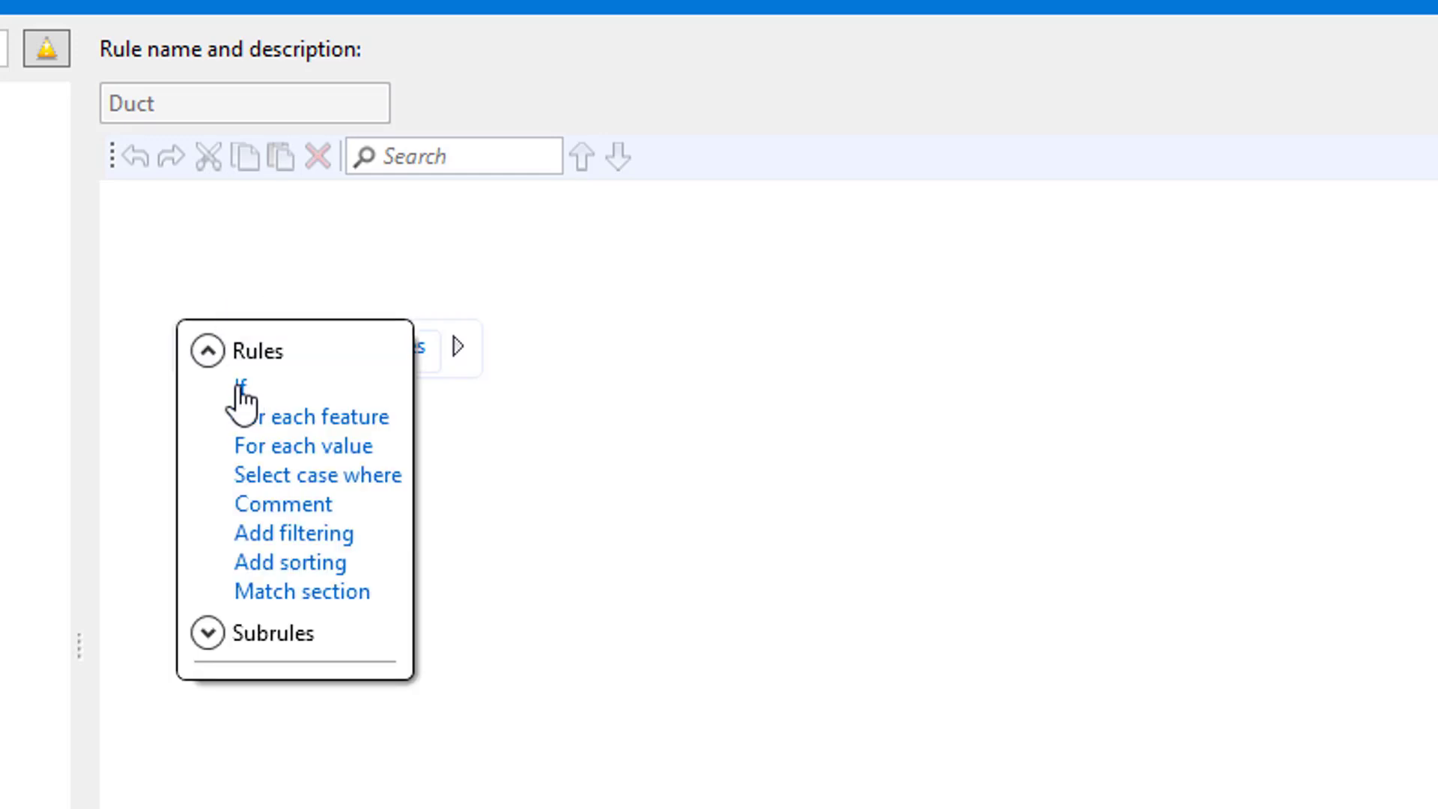
left_click(239, 387)
left_click(413, 347)
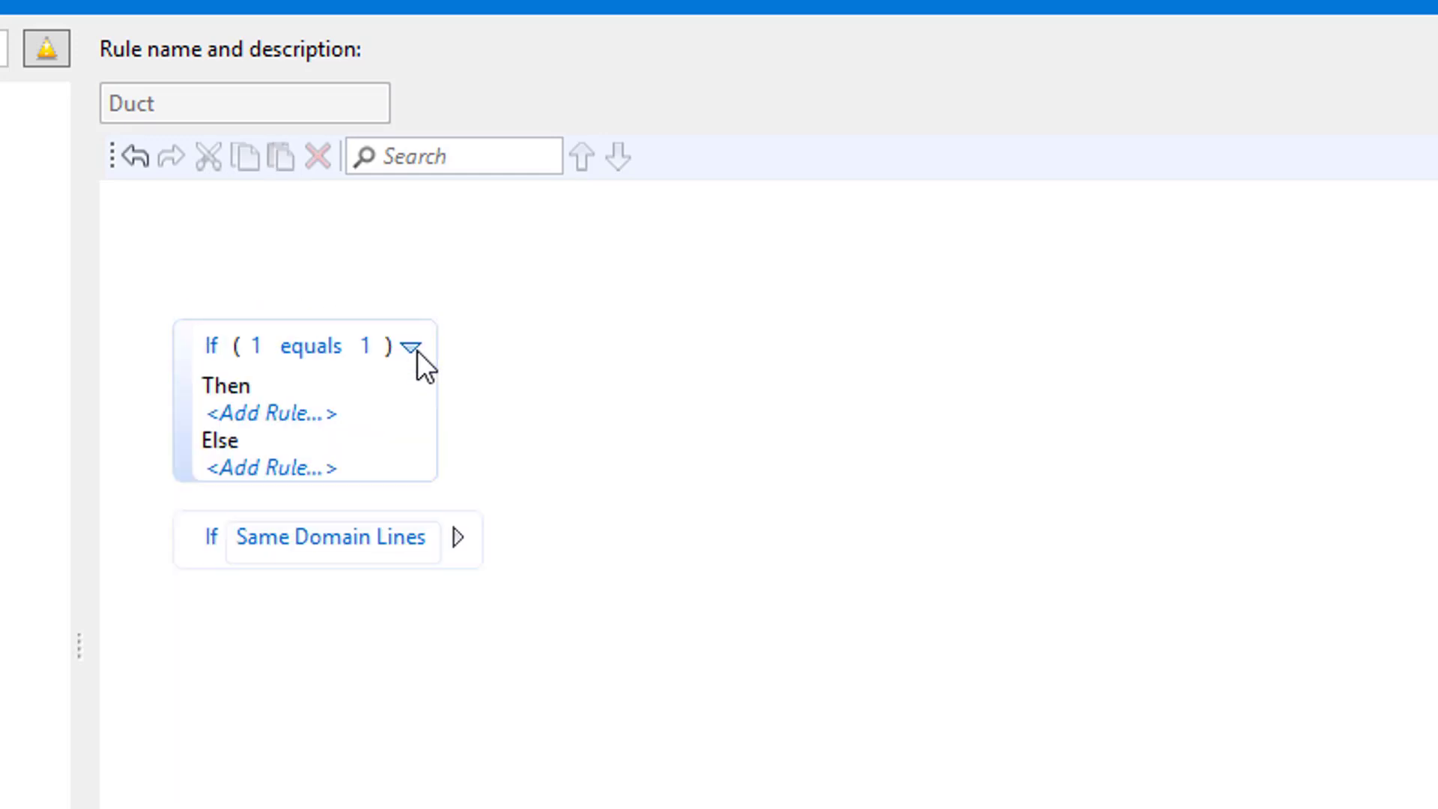
left_click_drag(183, 551, 246, 470)
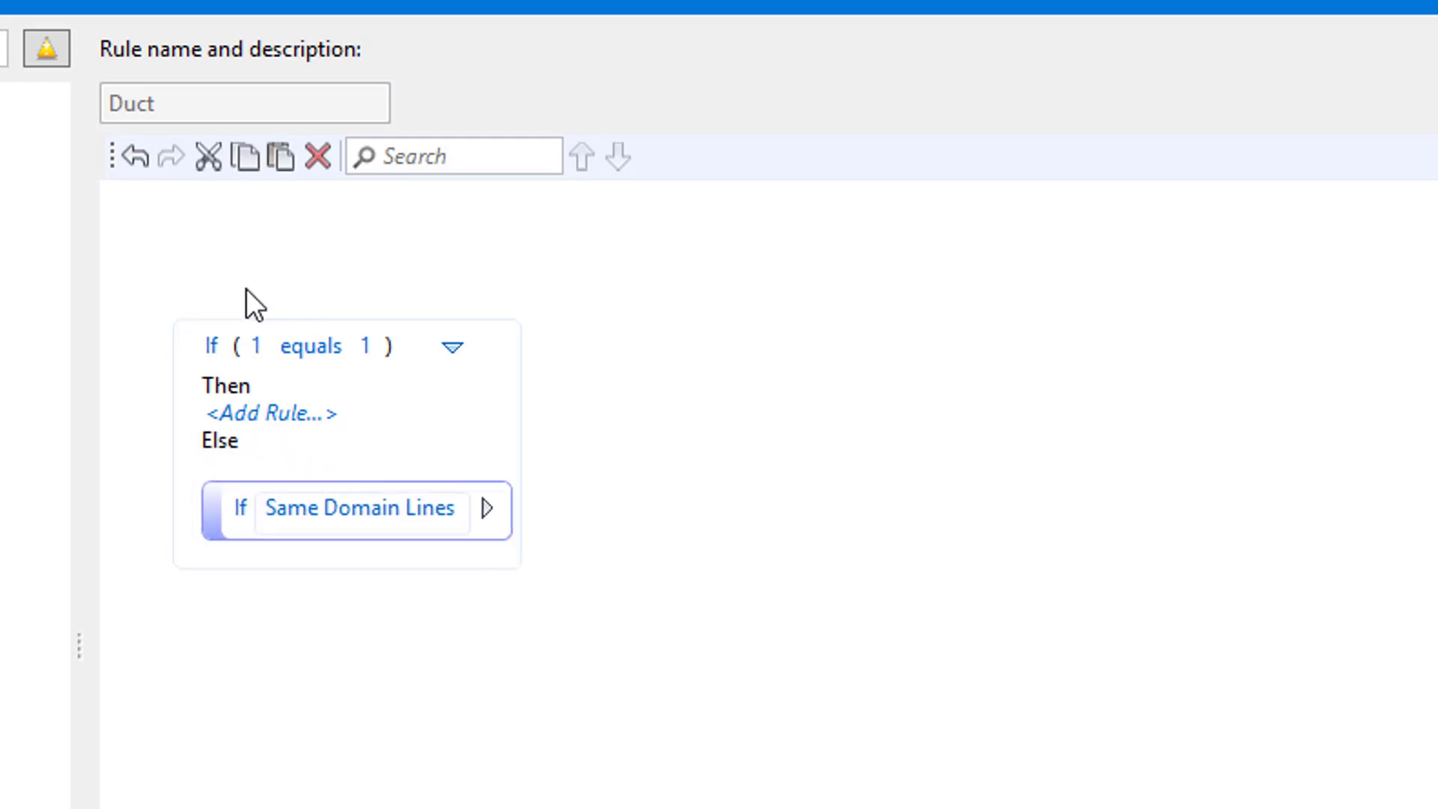
Insert a comment above the If rule reading "OOTB rule disabled (but retained)"
left_click(240, 308)
left_click(283, 504)
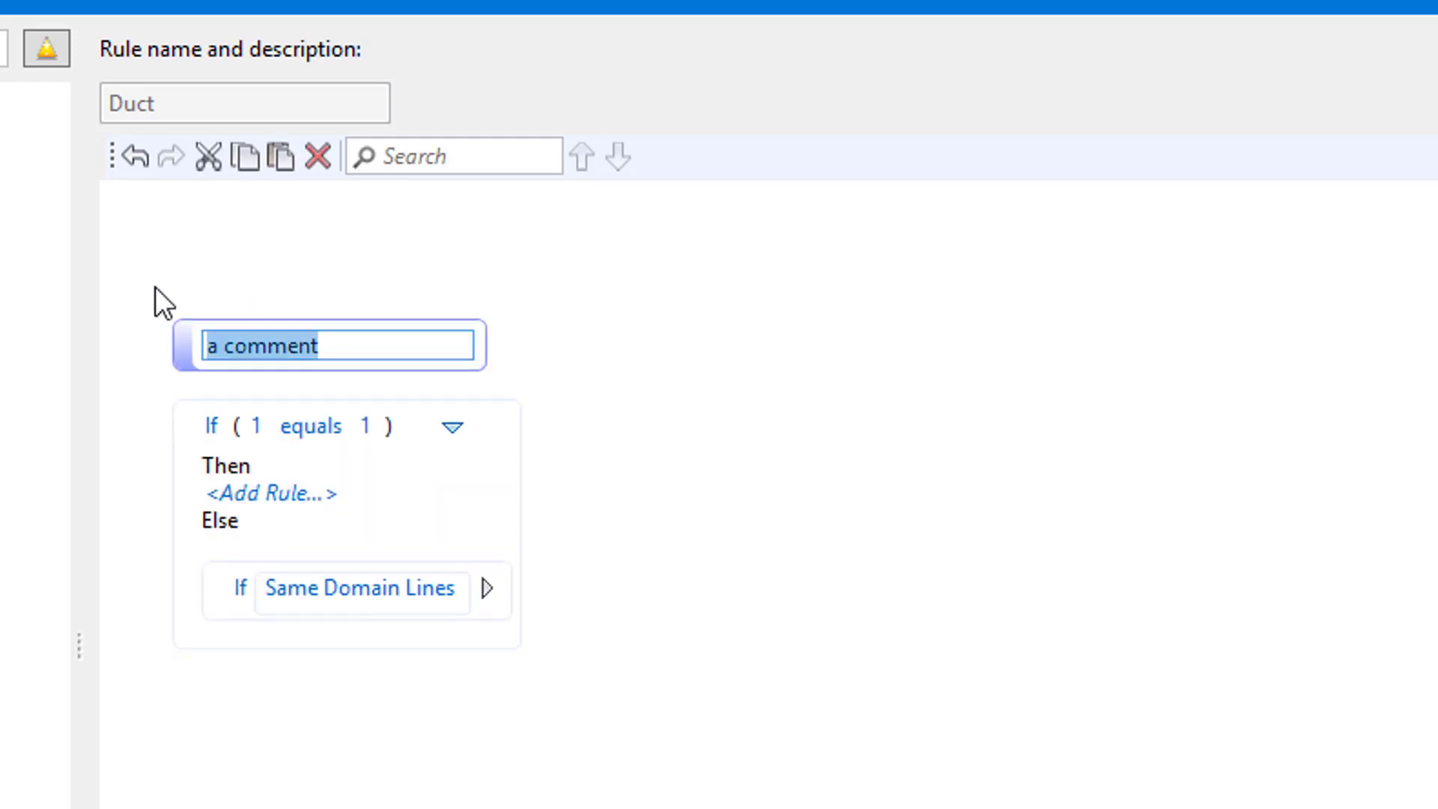
type("OOTB rule disa")
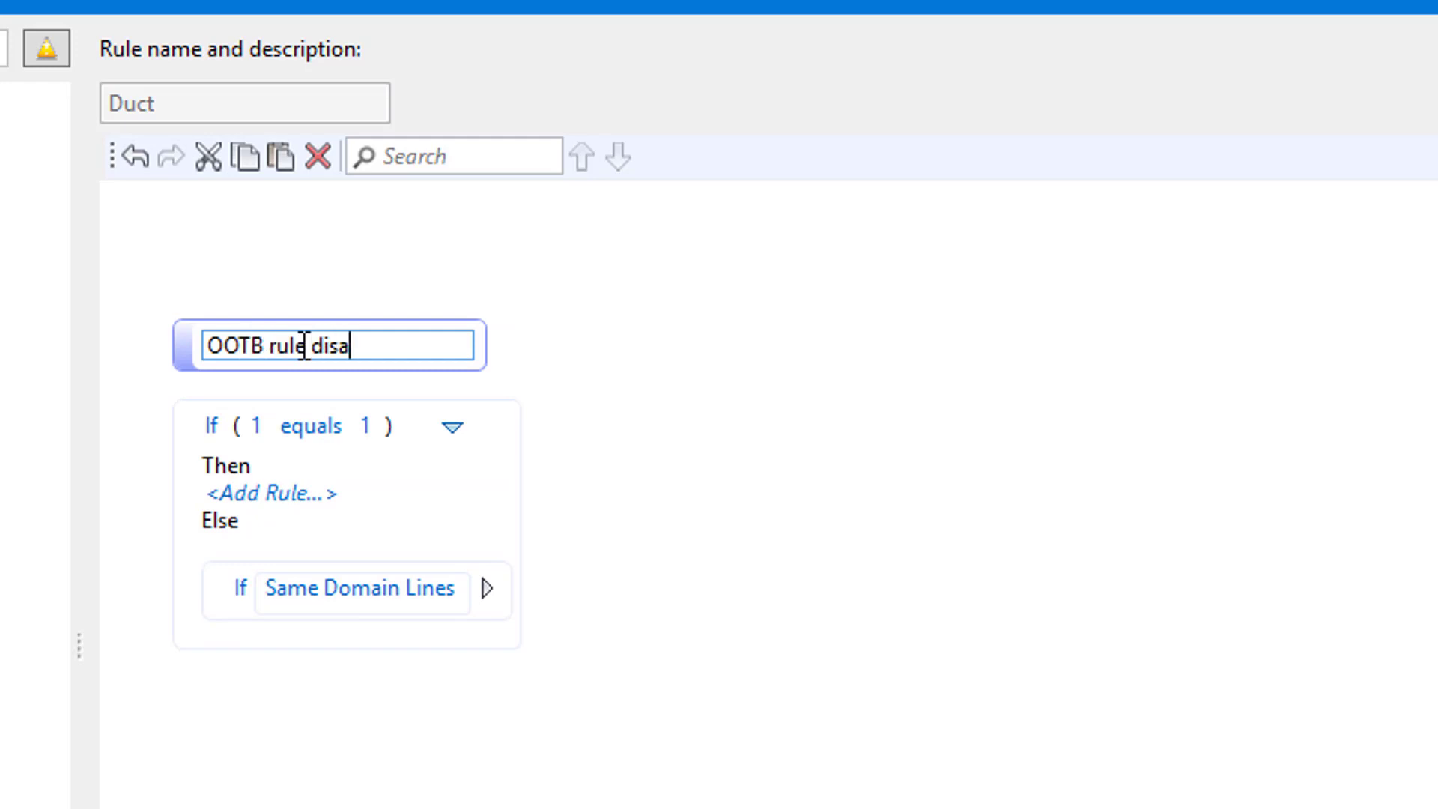
type("bled (but retained)")
left_click(219, 286)
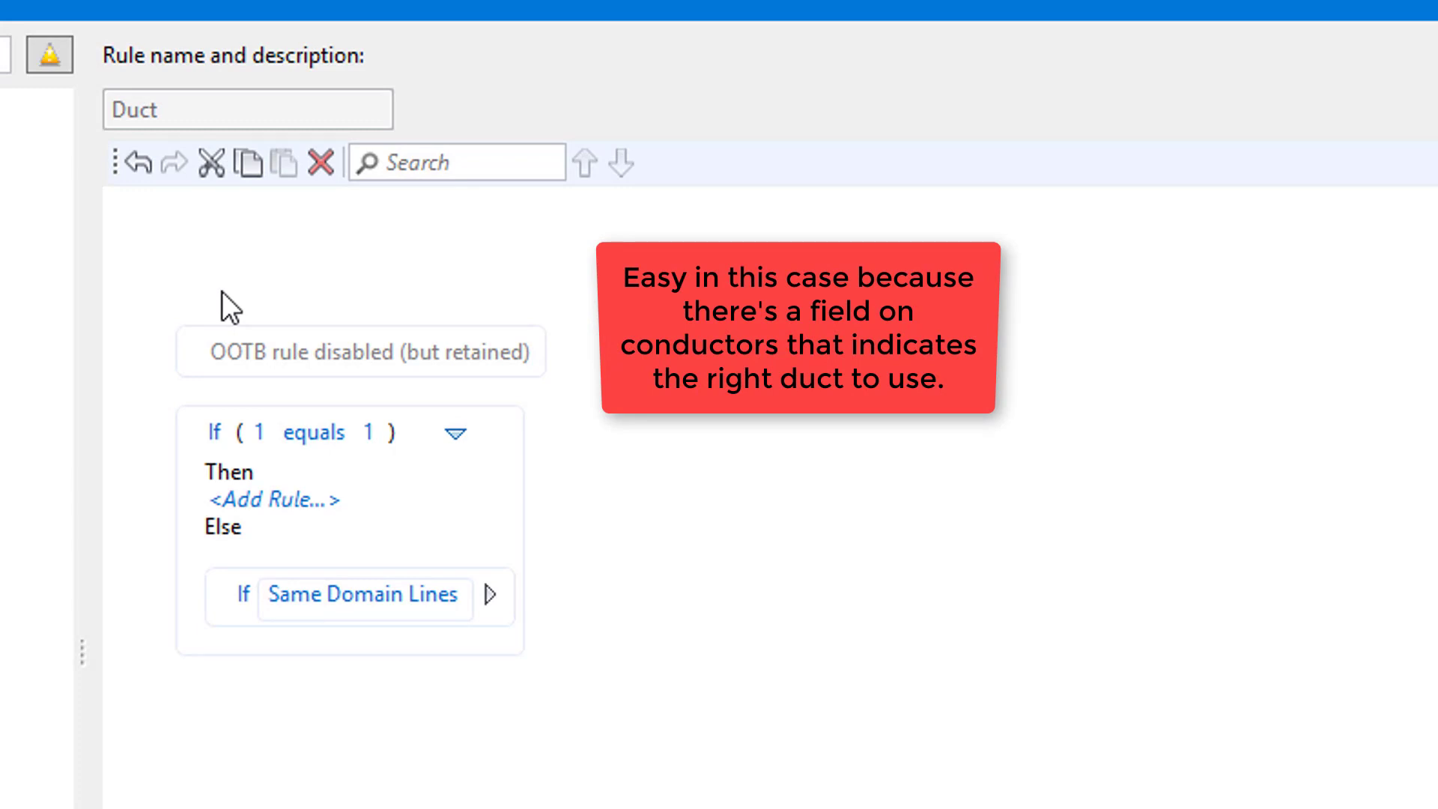
Add a required filtering rule above the comment and set its filtered attribute to Model Name
left_click(220, 315)
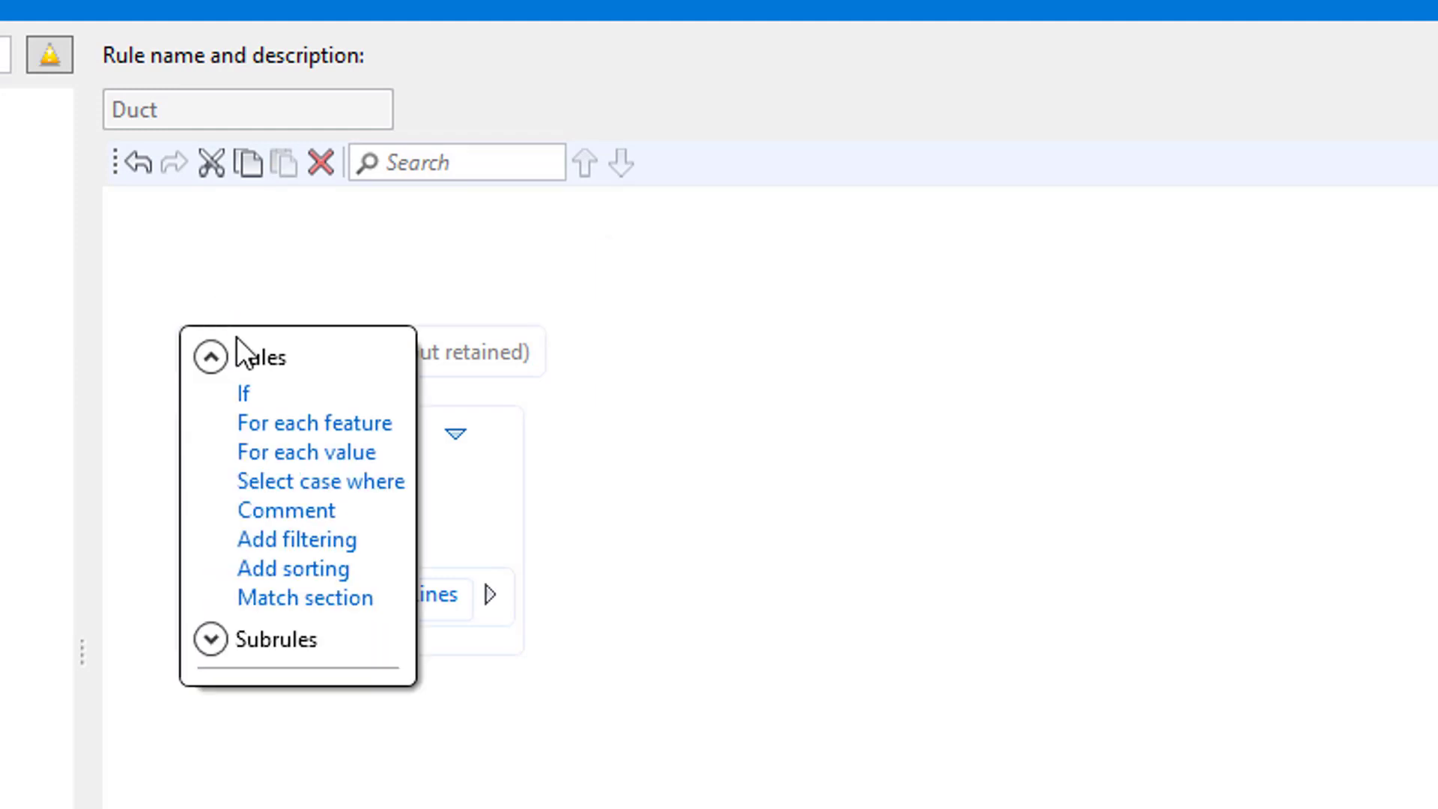
left_click(297, 539)
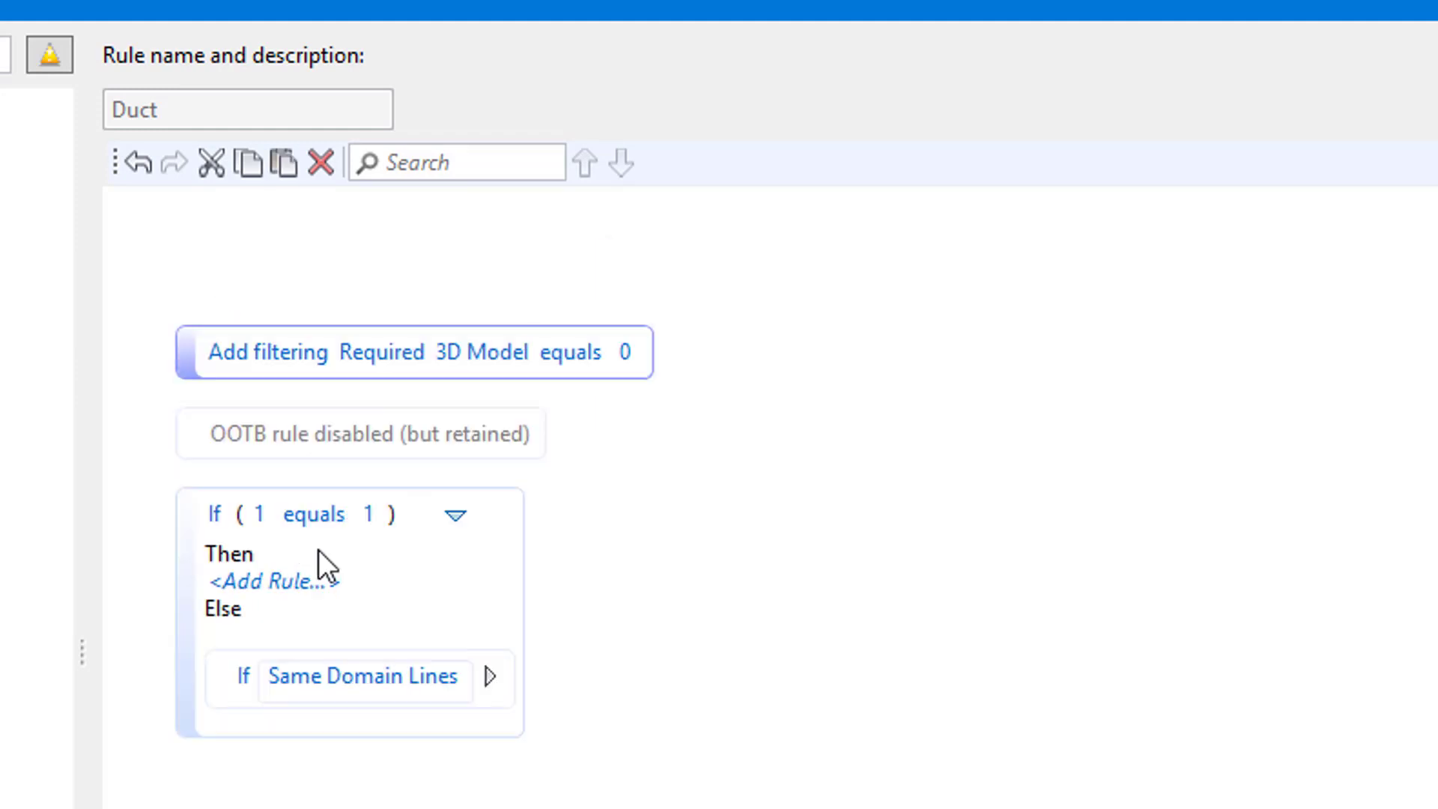
left_click(471, 354)
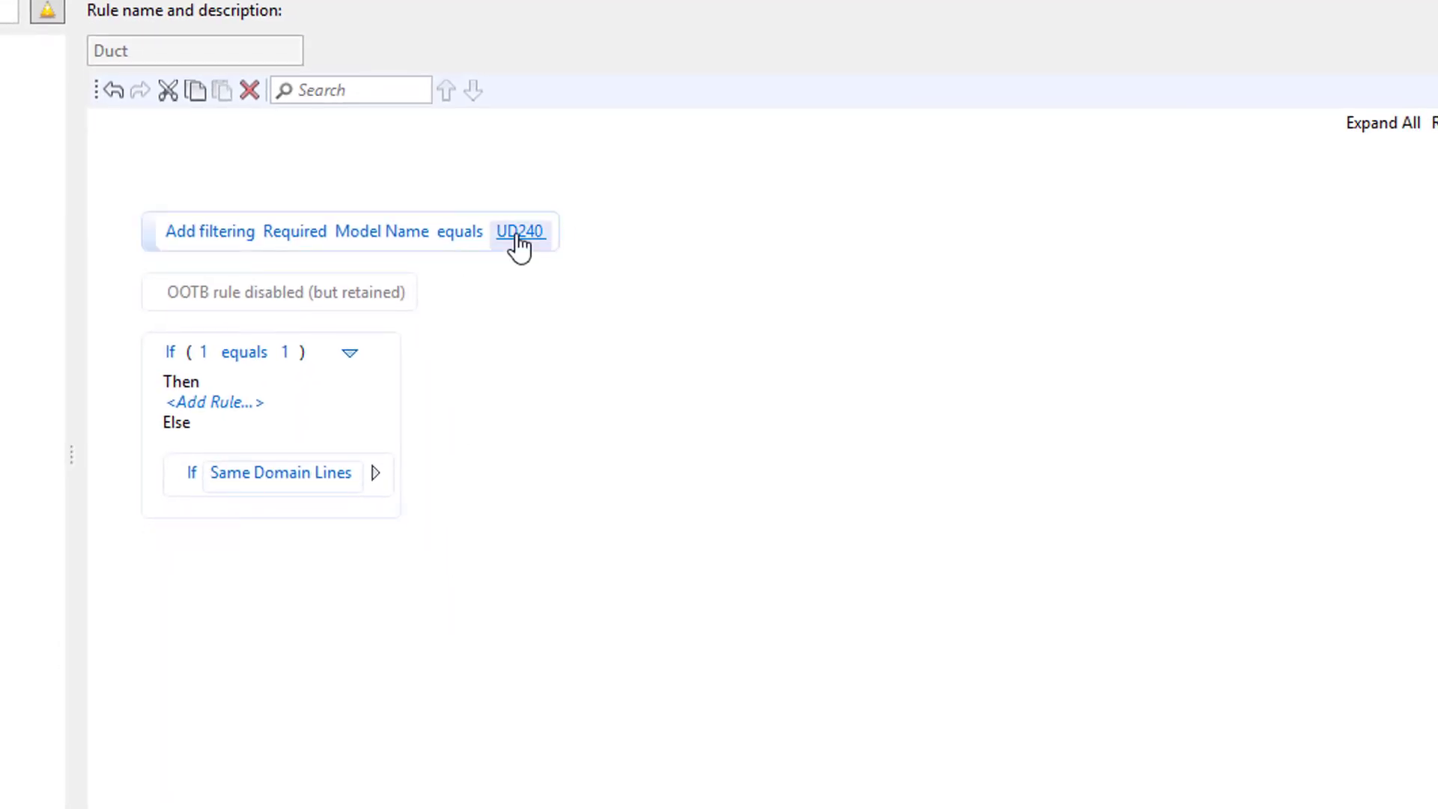
Replace the filter's UD240 comparison value with the aggregate function "first"
left_click(519, 233)
left_click(520, 266)
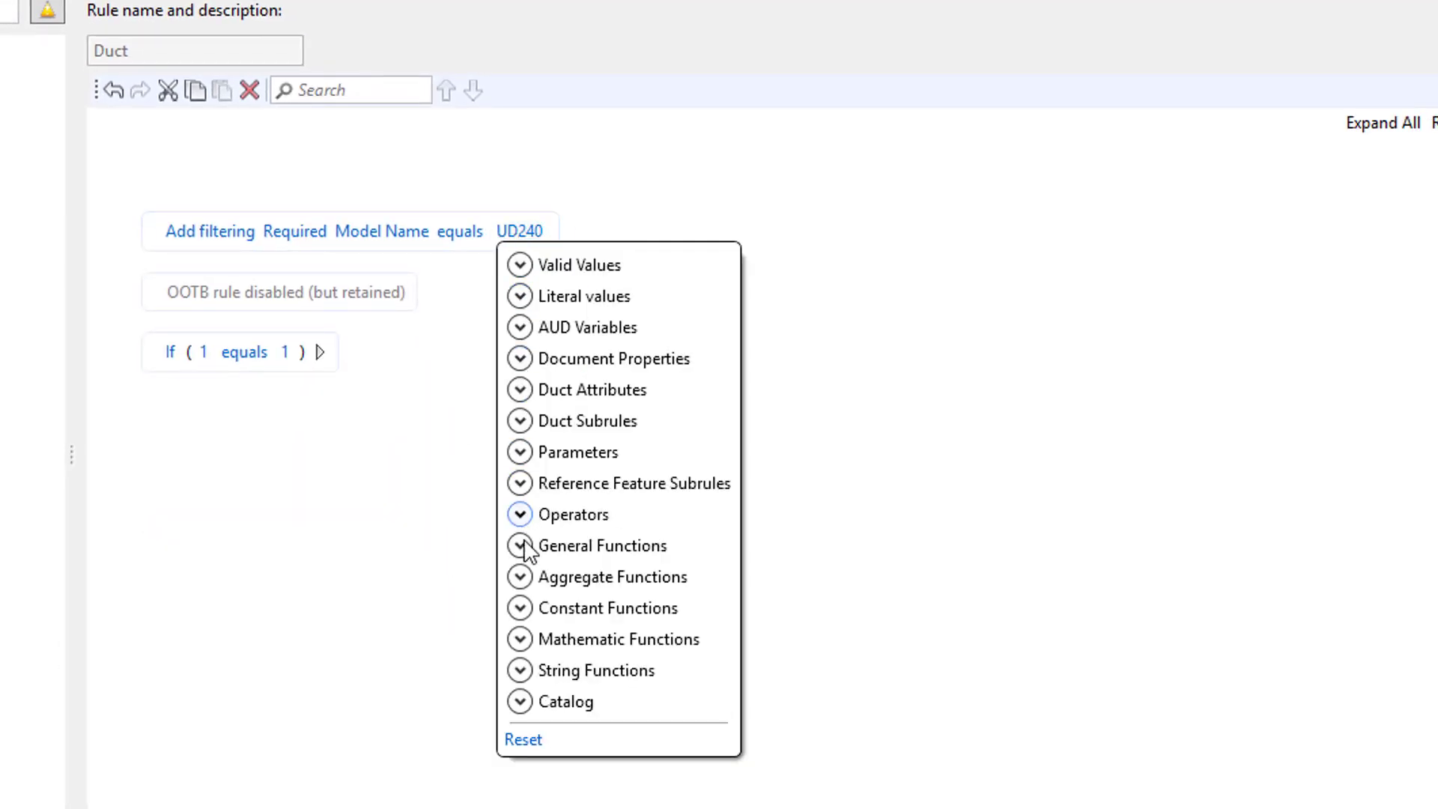
left_click(520, 577)
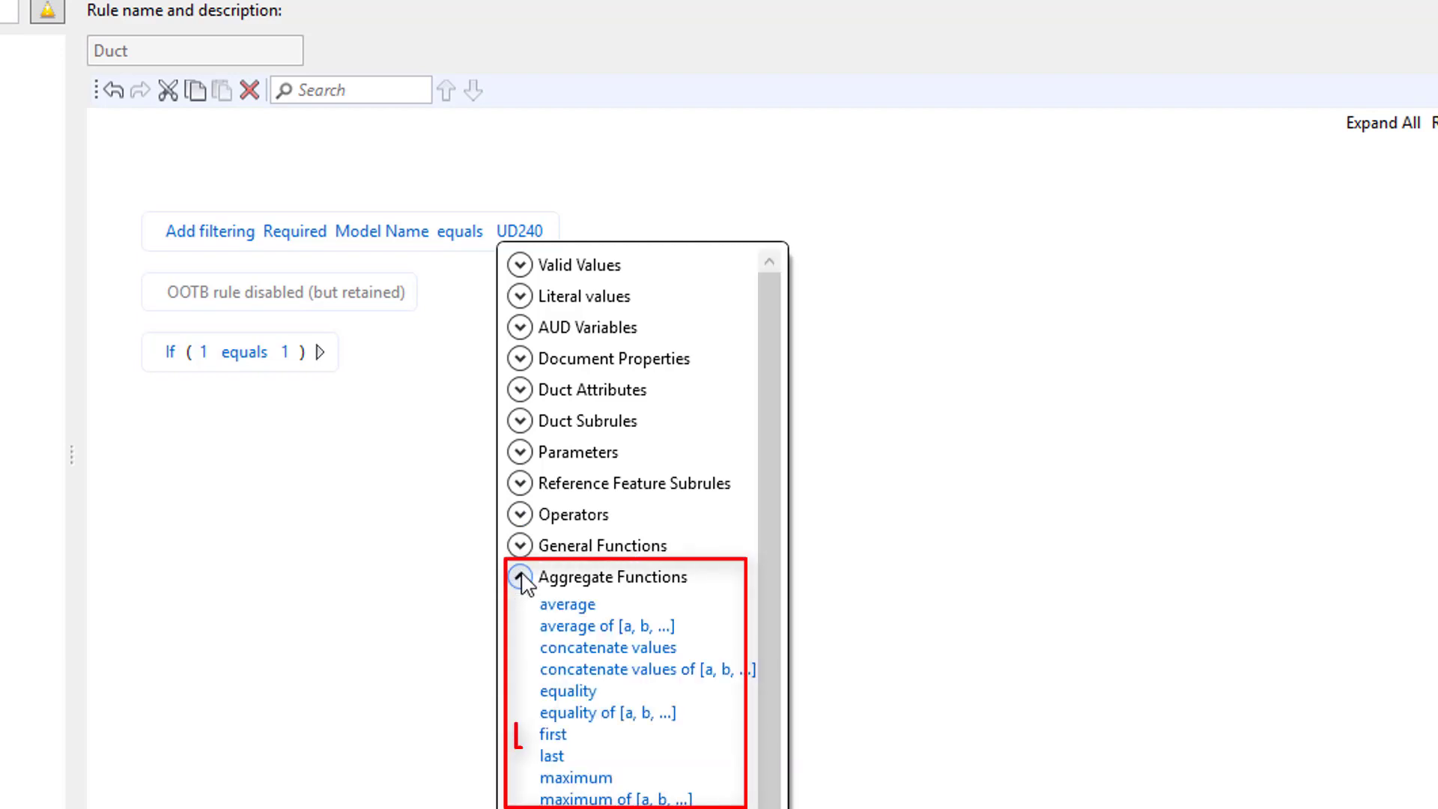
left_click(552, 738)
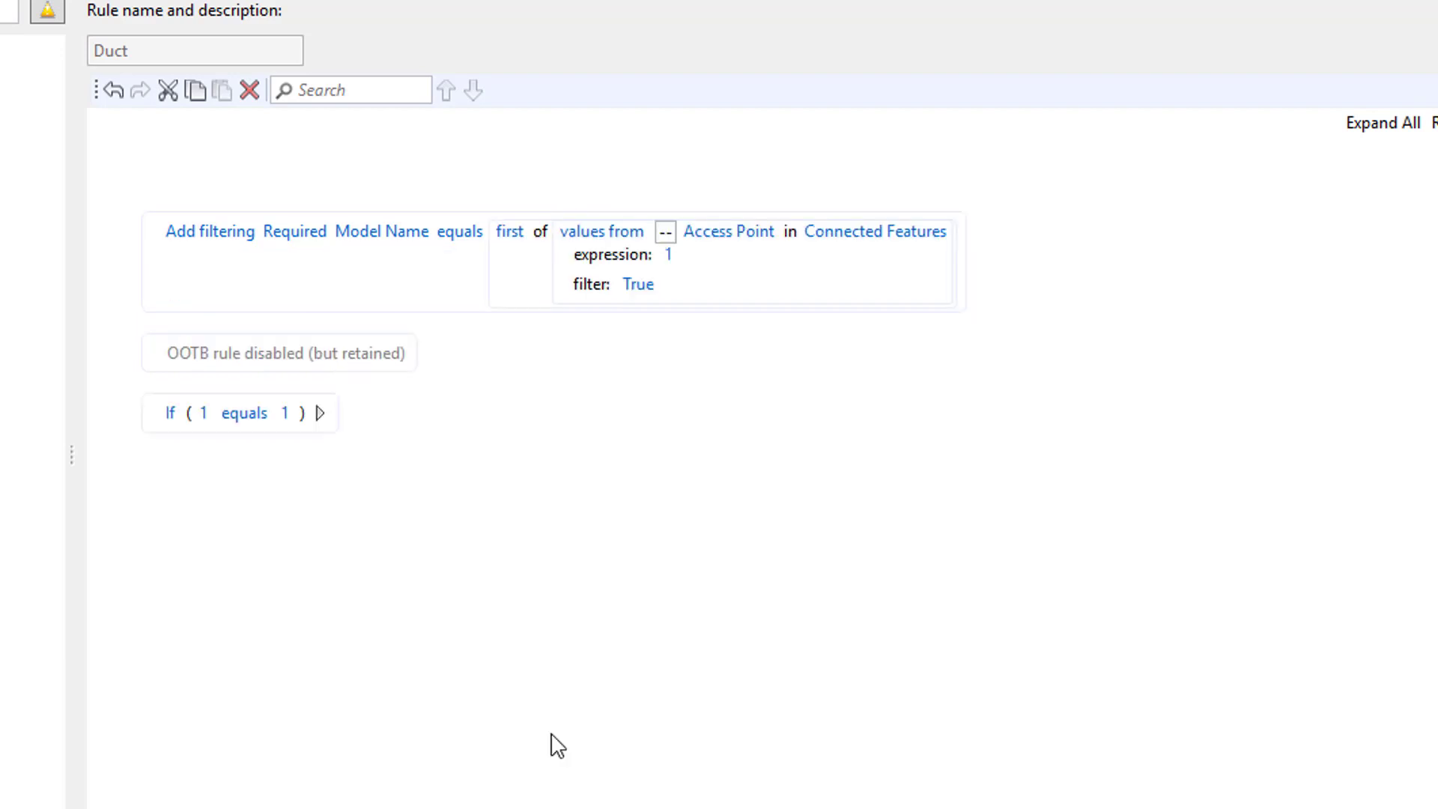
Make the "first" function take its values from Conductor features in the duct's Contained Features
left_click(704, 233)
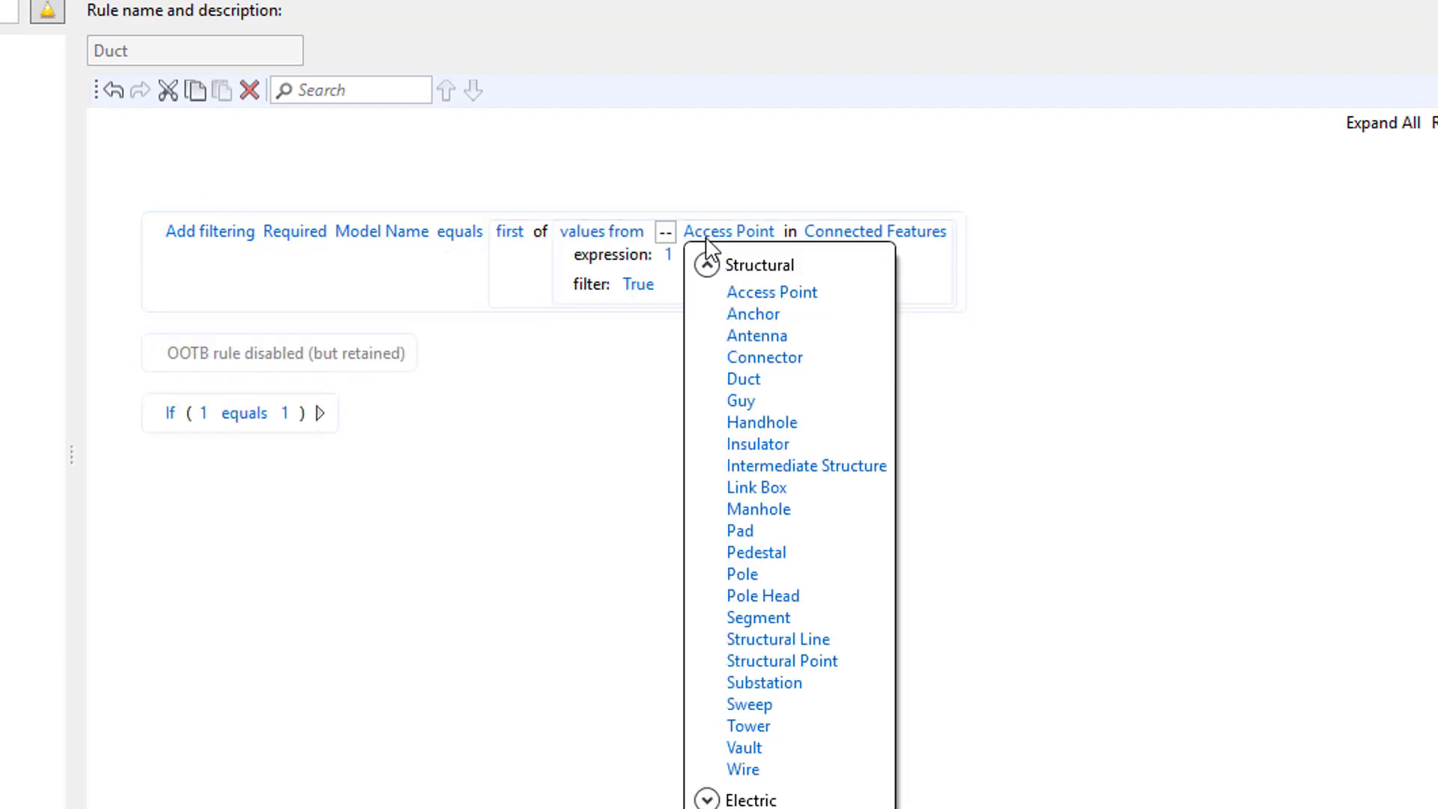
left_click(706, 264)
left_click(707, 296)
left_click(764, 434)
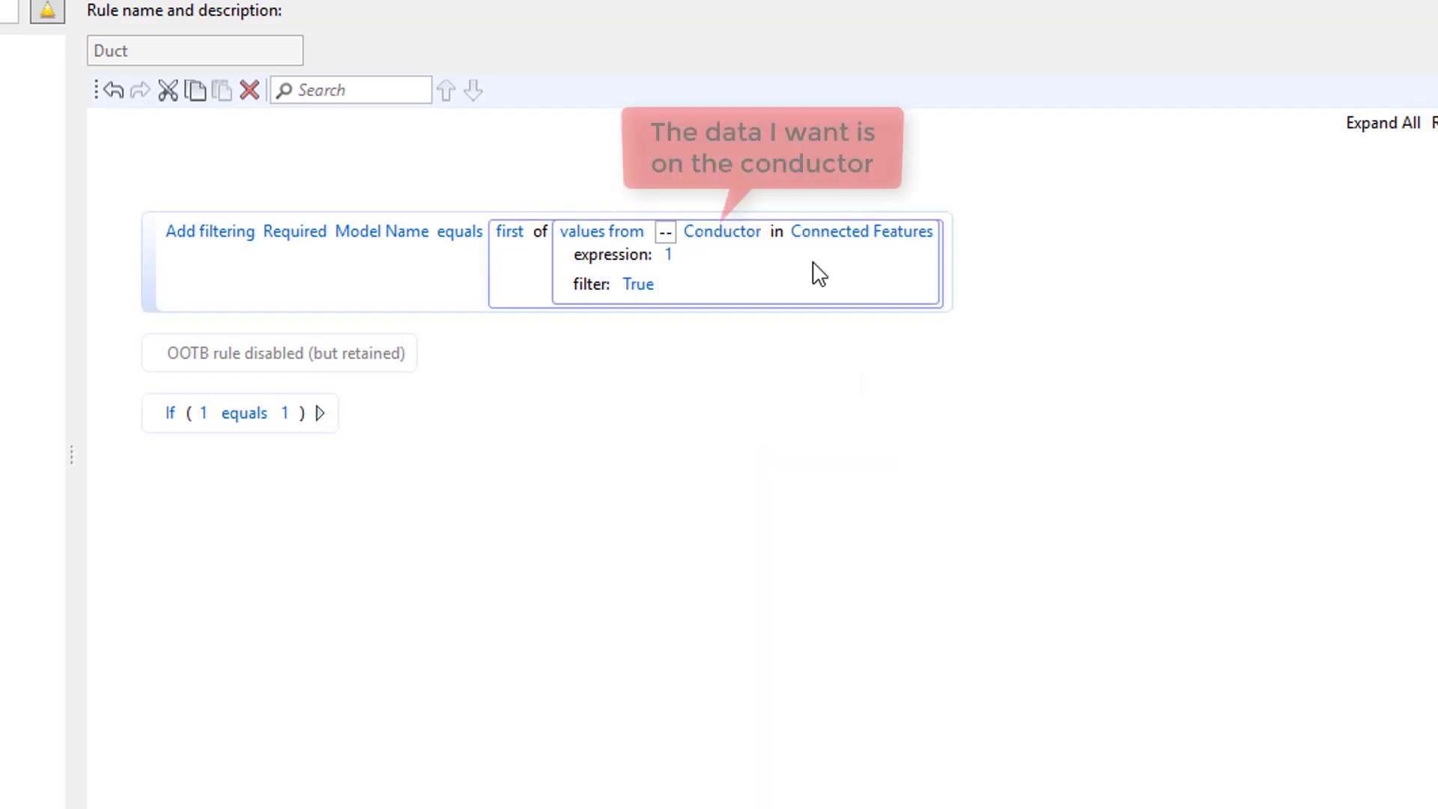
left_click(822, 234)
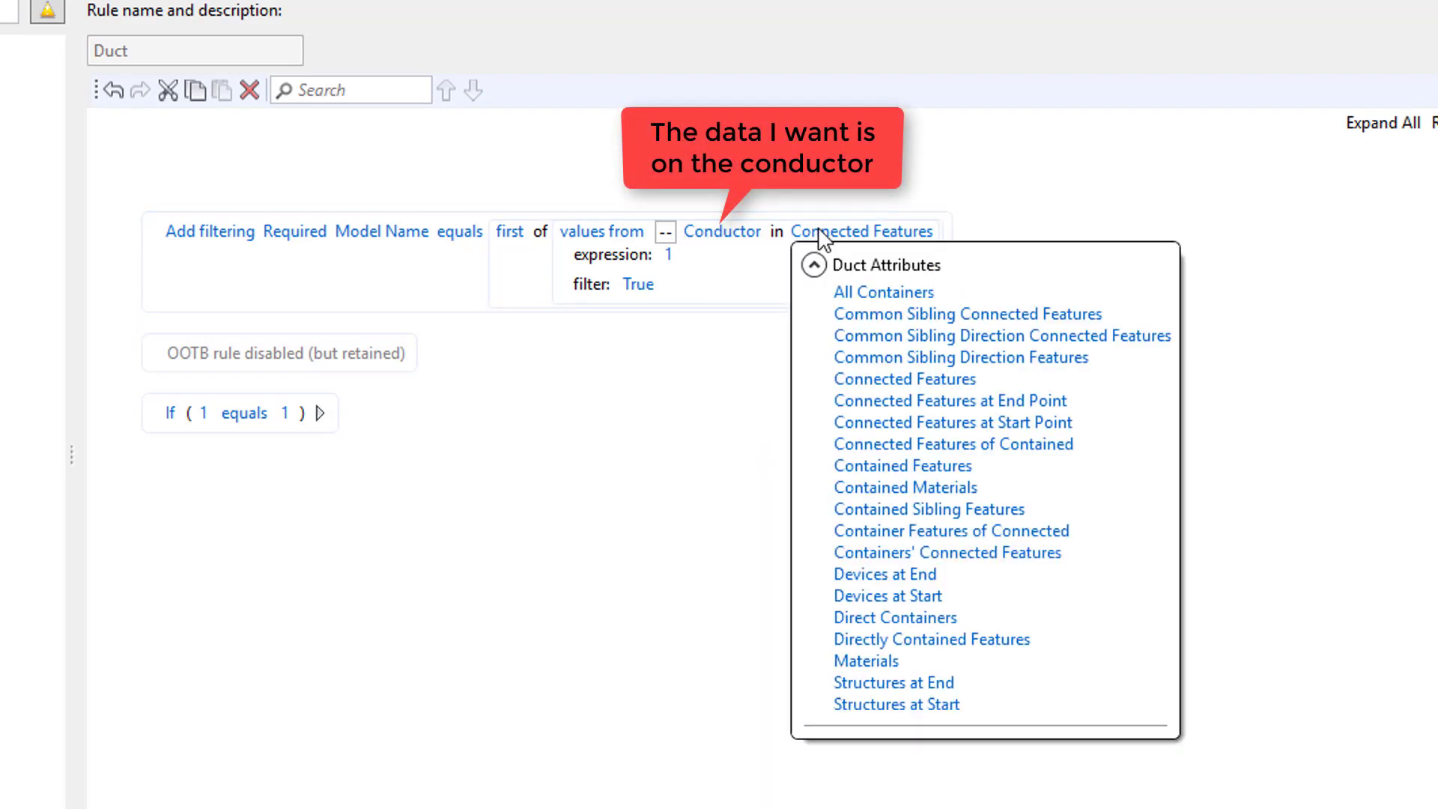
left_click(869, 467)
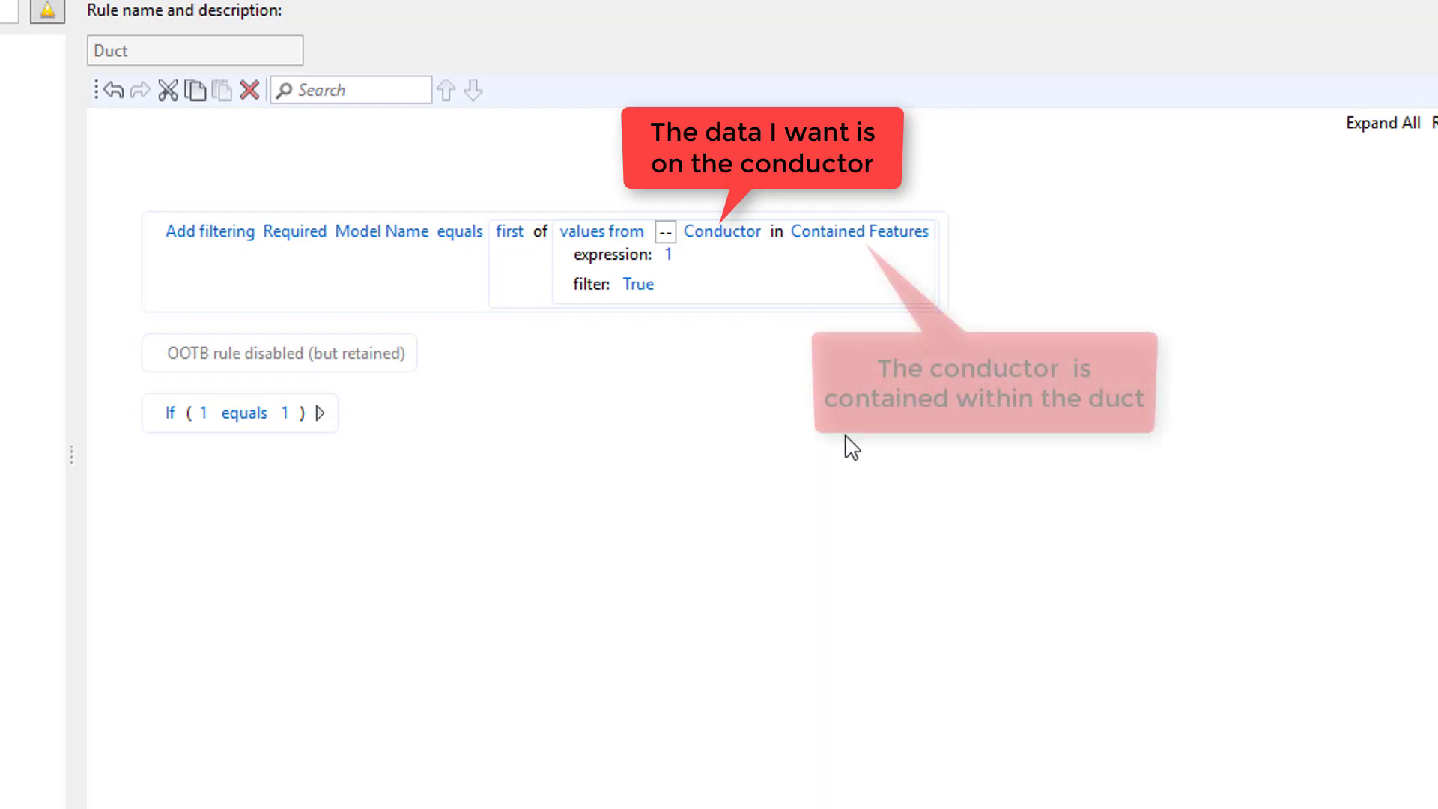
Set the "values from" expression in the filtering rule to the conductor's Standard Duct attribute
left_click(669, 254)
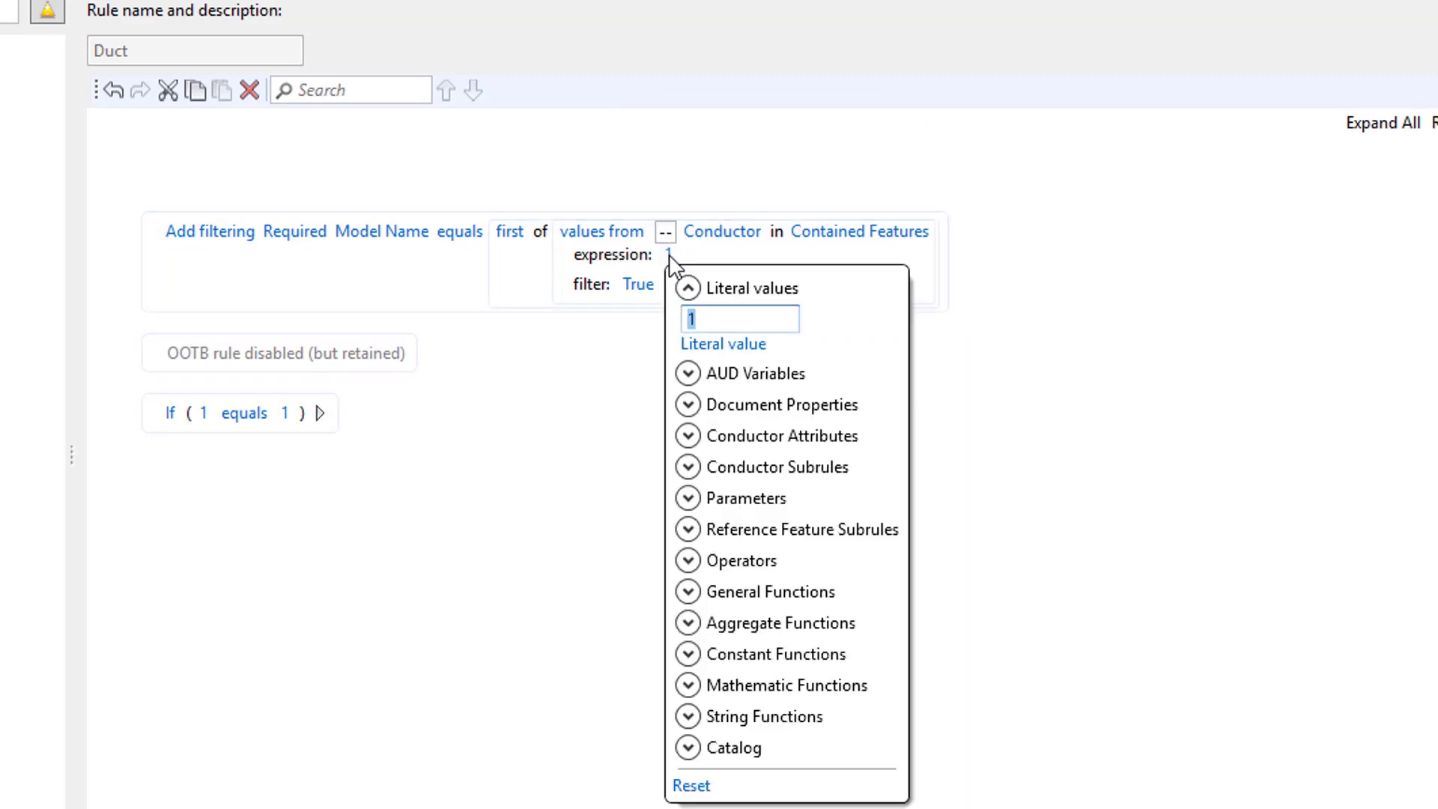
left_click(687, 436)
scroll(706, 525, "down", 20)
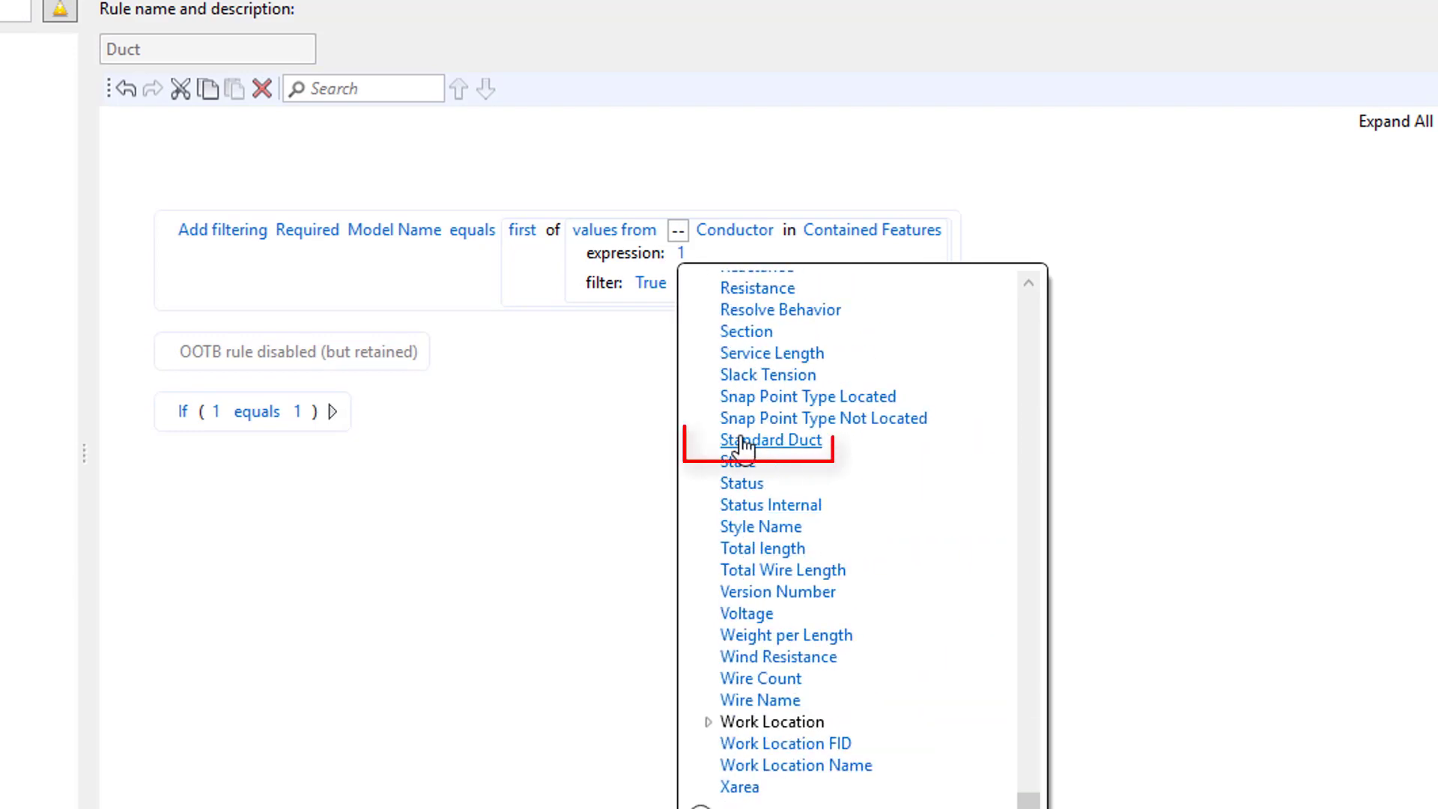
left_click(743, 442)
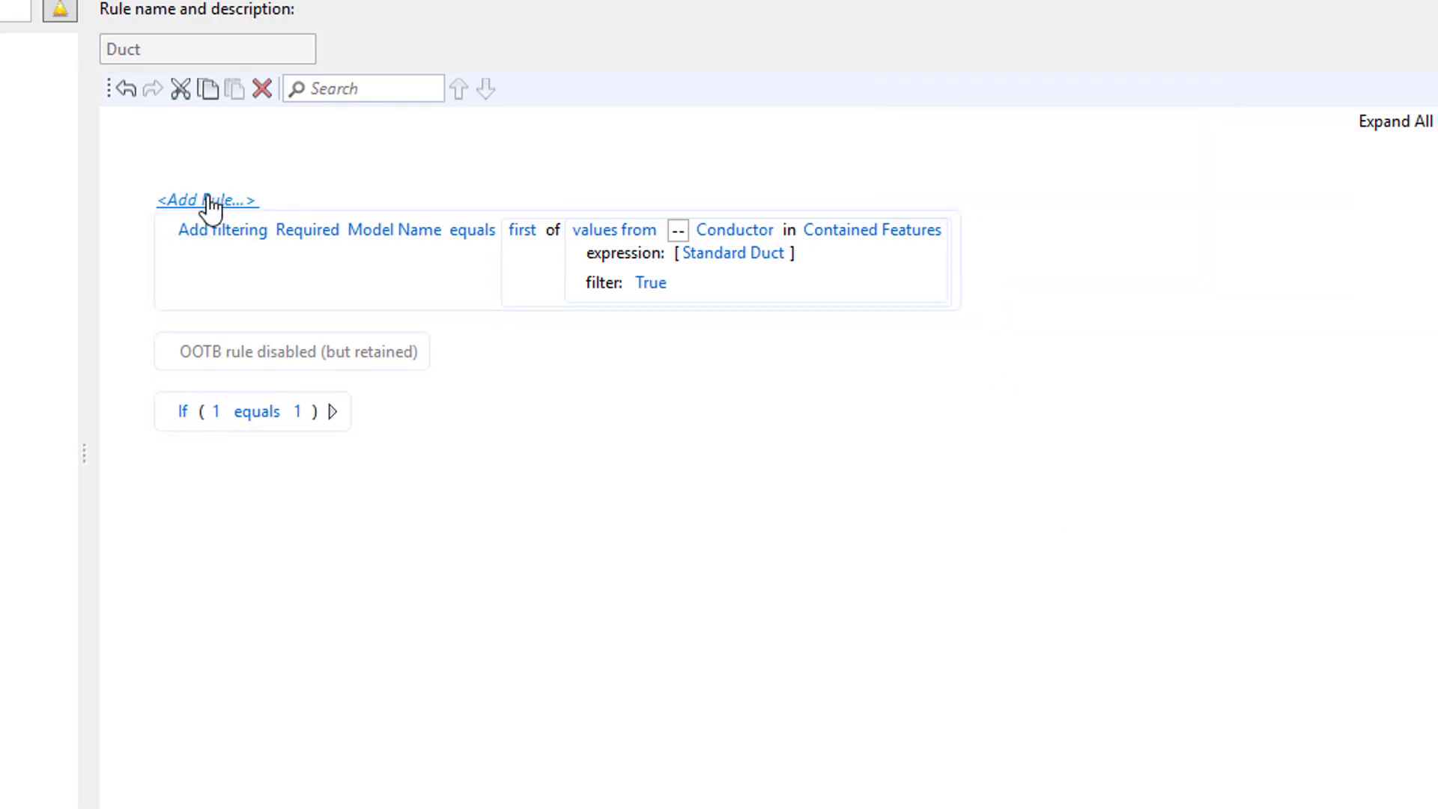
Add an If rule above the filtering rule and set its first operand to the "number of contained" function
left_click(209, 200)
left_click(204, 260)
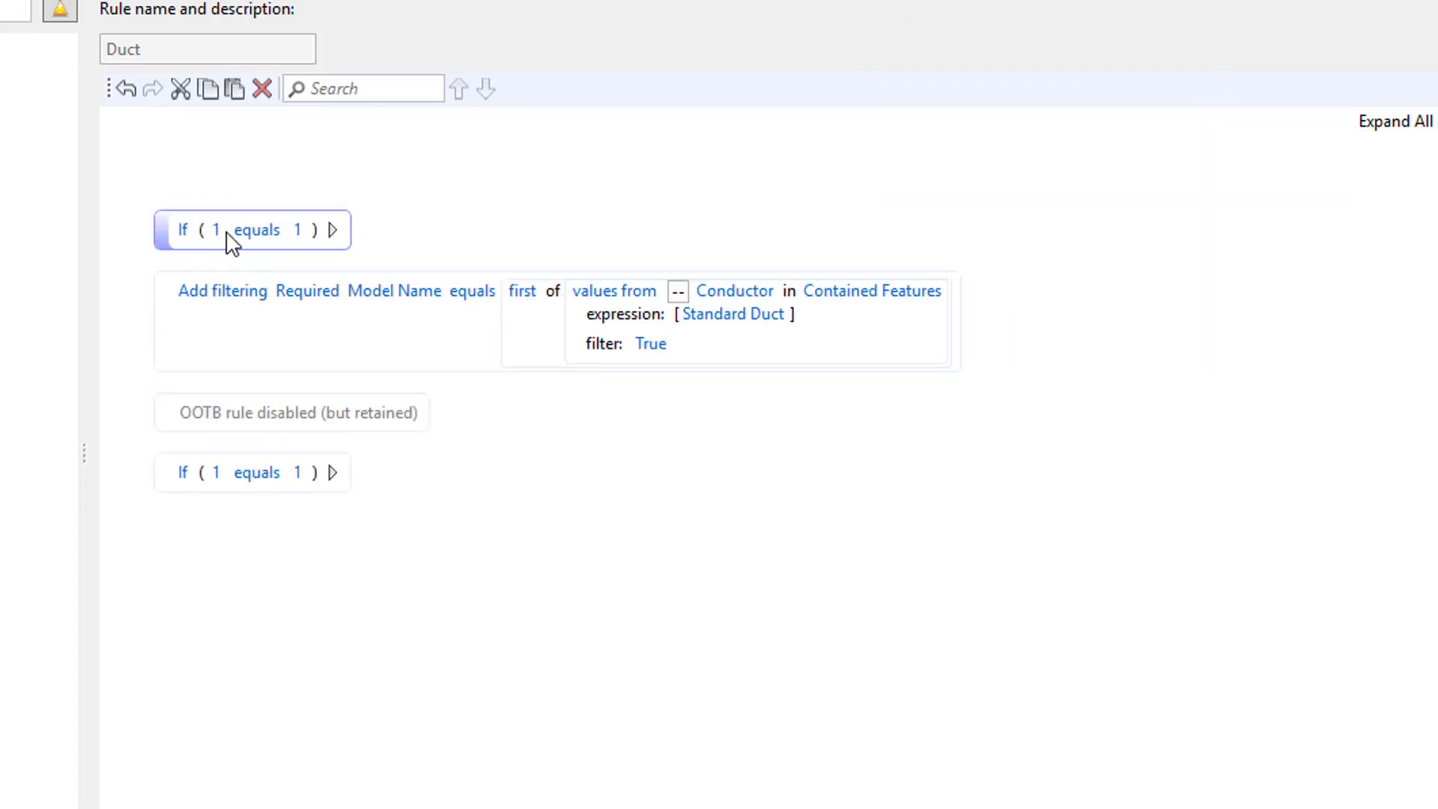
left_click(217, 231)
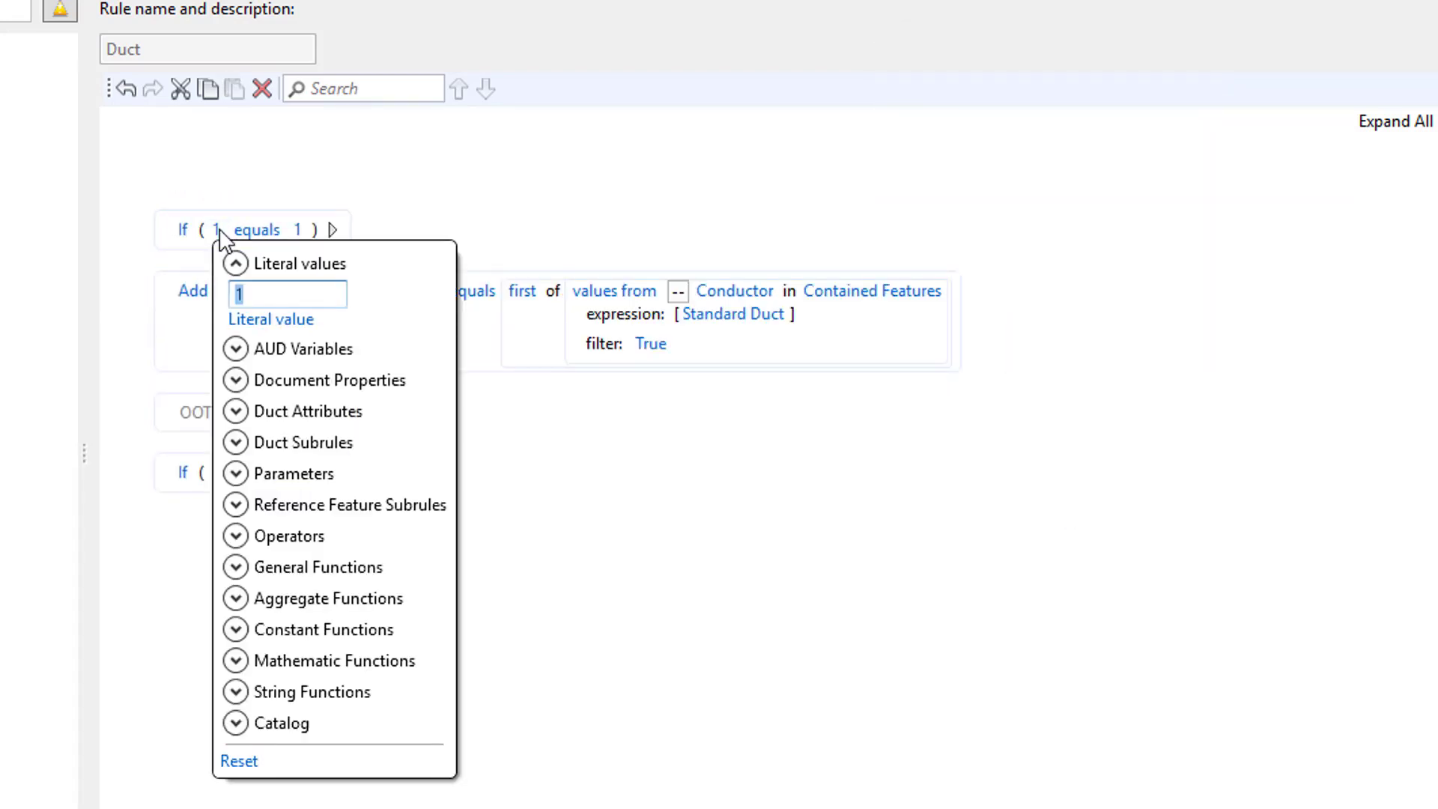
left_click(236, 568)
left_click(322, 807)
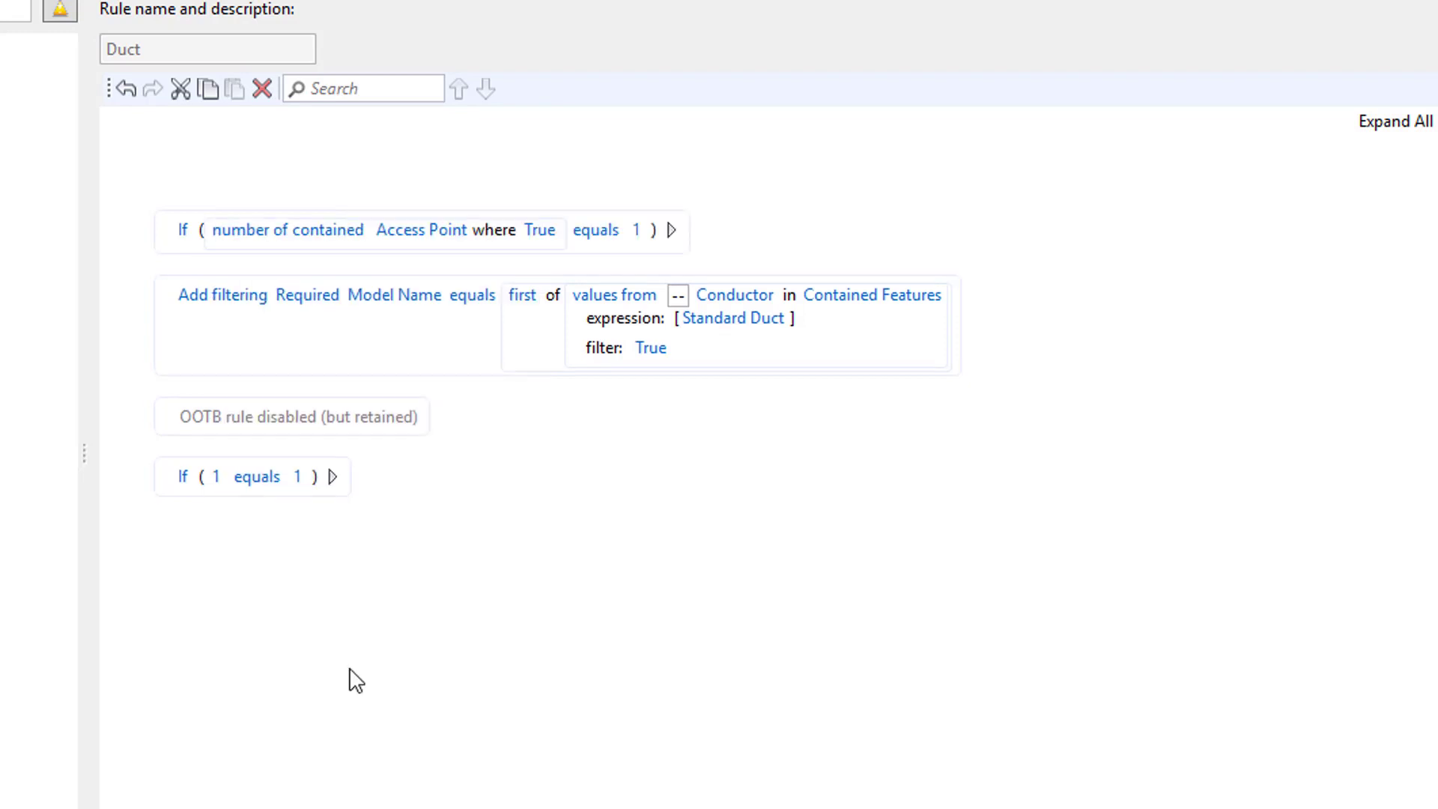
Make the If condition count contained Conductor features that satisfy the Is Cable subrule
left_click(442, 233)
left_click(399, 263)
left_click(399, 292)
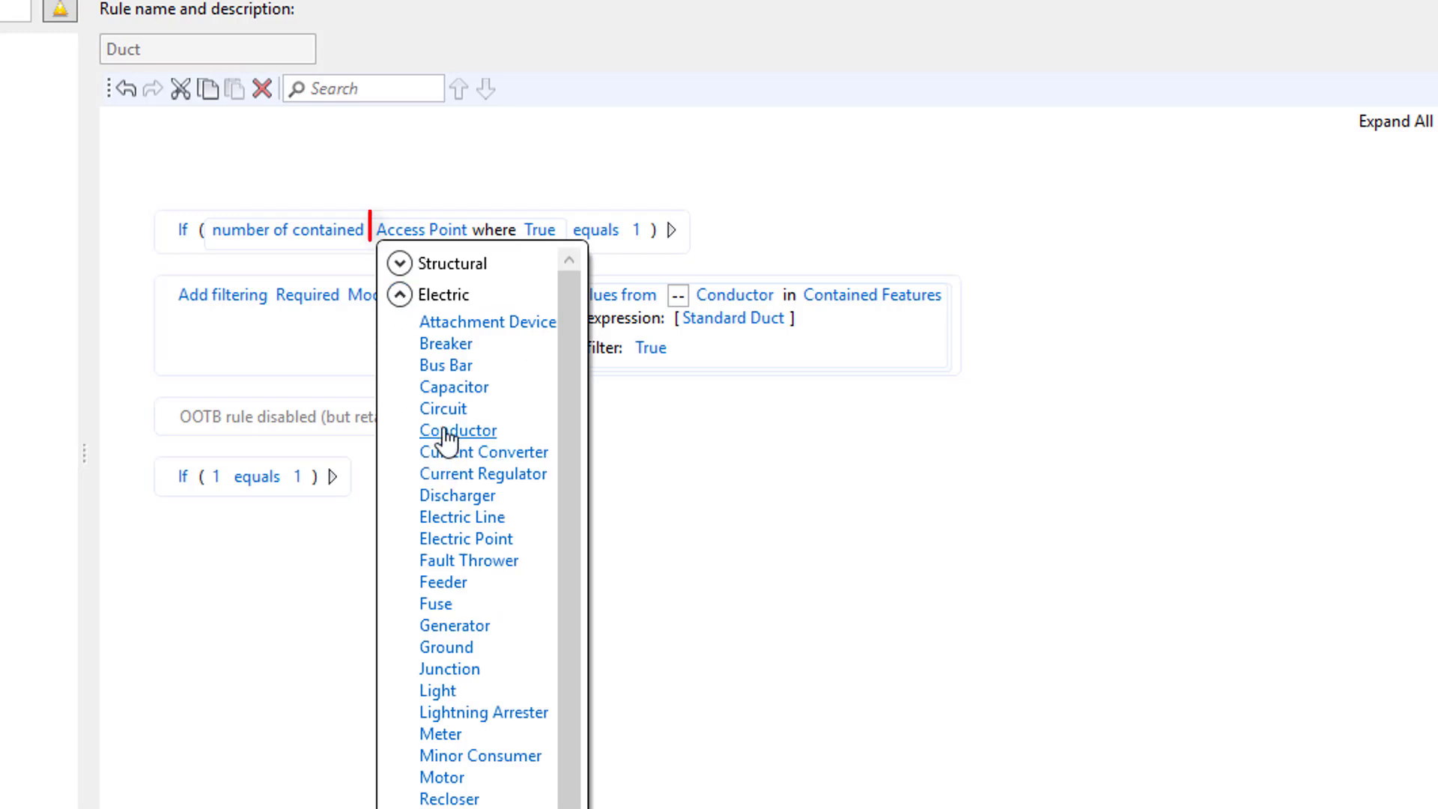
left_click(435, 427)
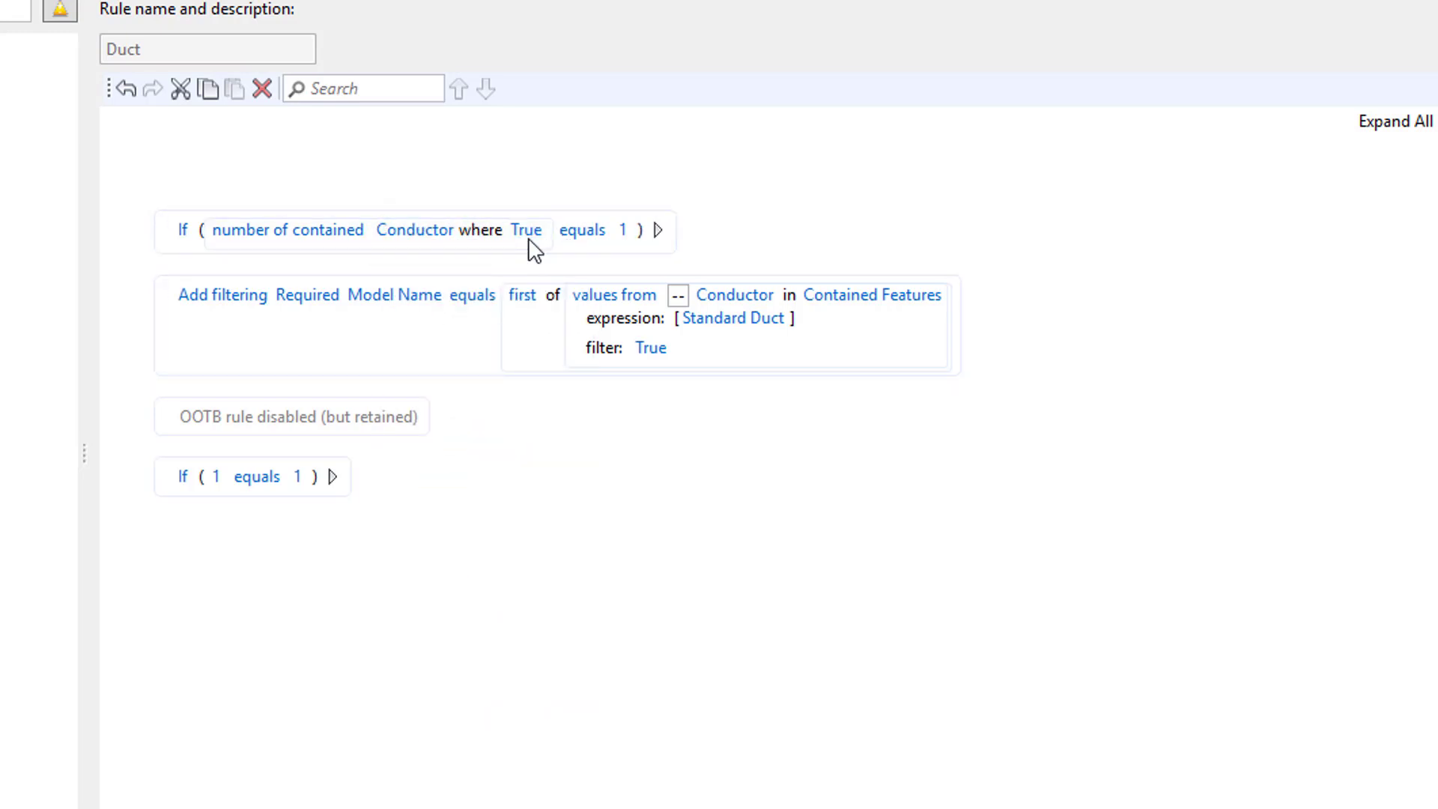
left_click(528, 238)
left_click(533, 442)
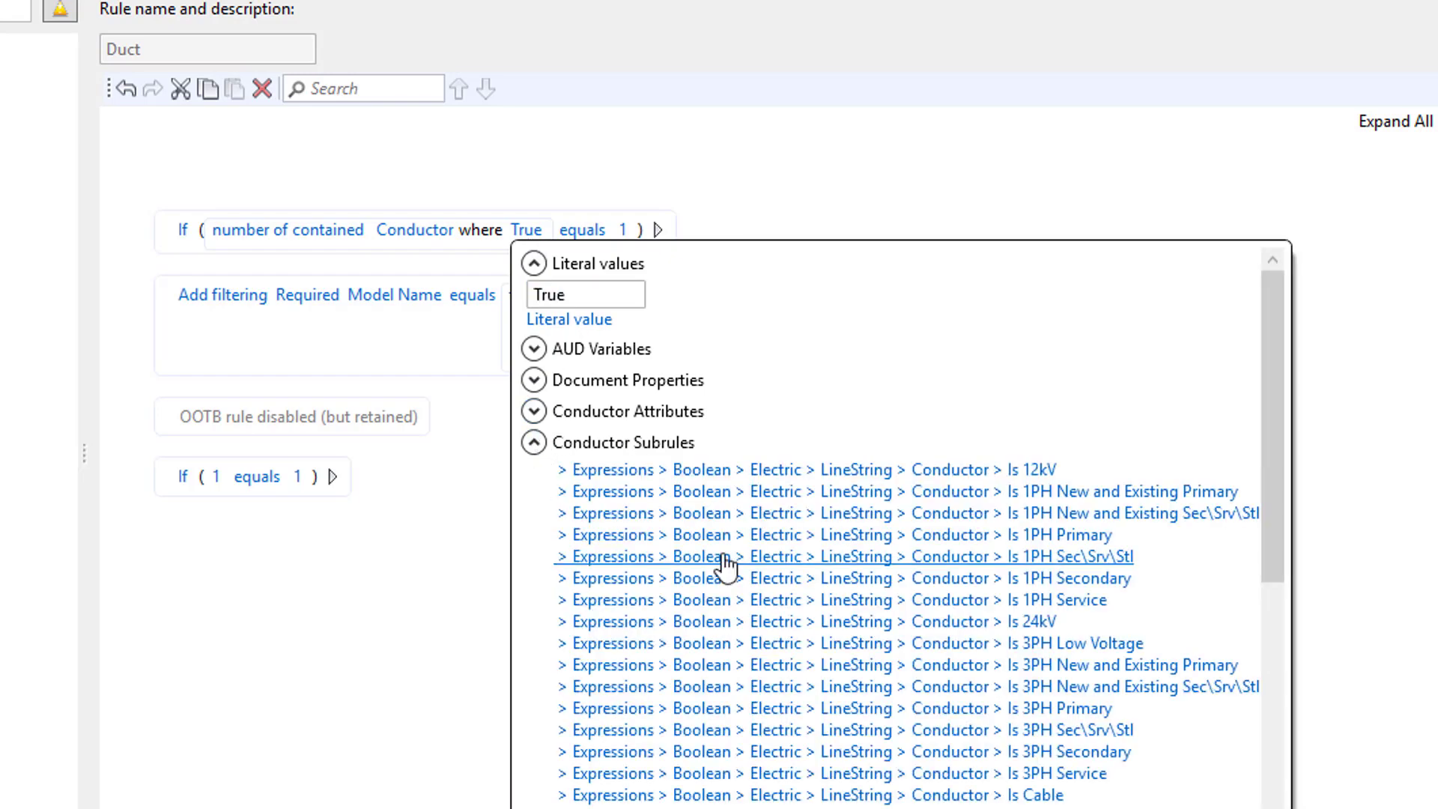
left_click(1041, 797)
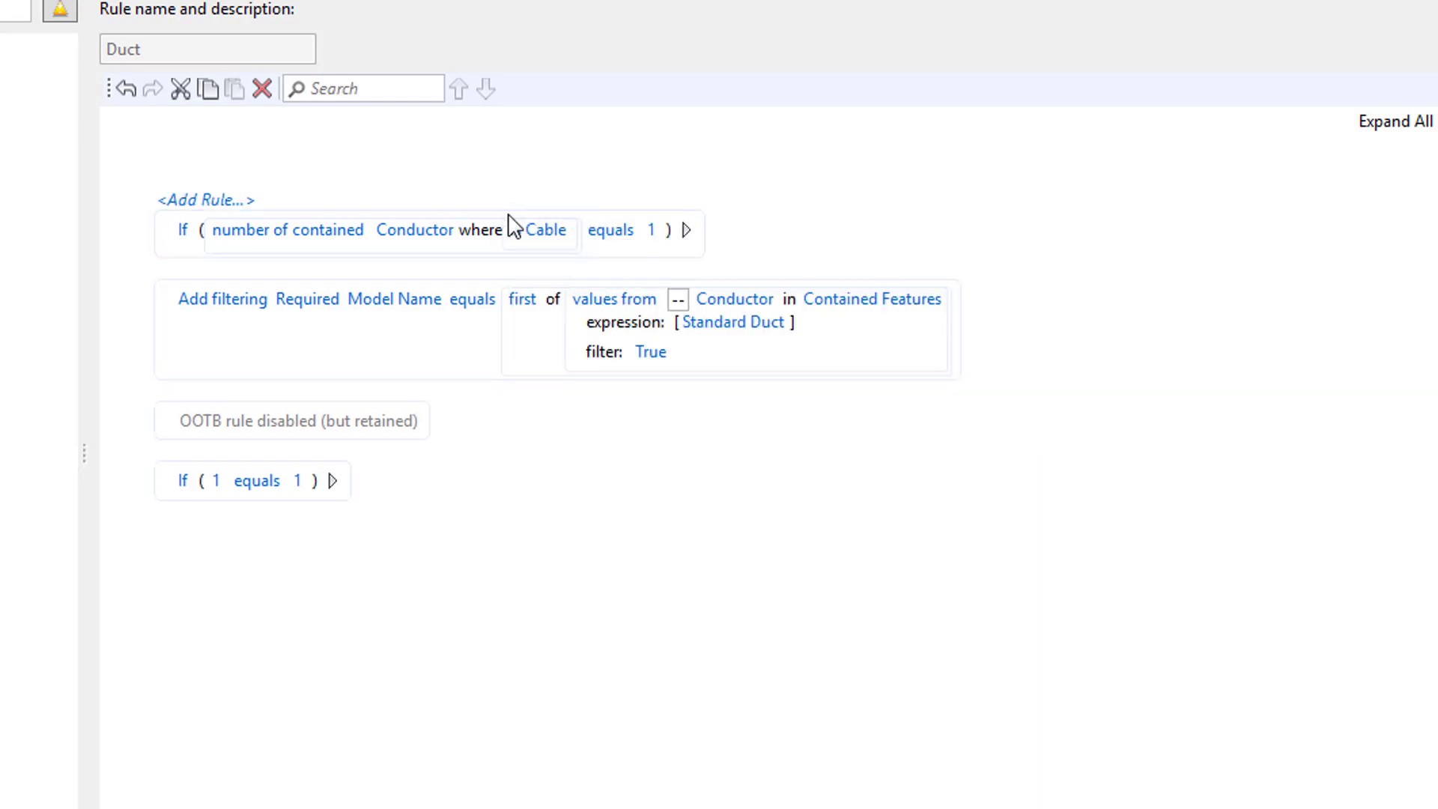
Change the If condition's operator to "is at least" and move the Model Name filtering rule into its Then branch
left_click(611, 230)
left_click(611, 536)
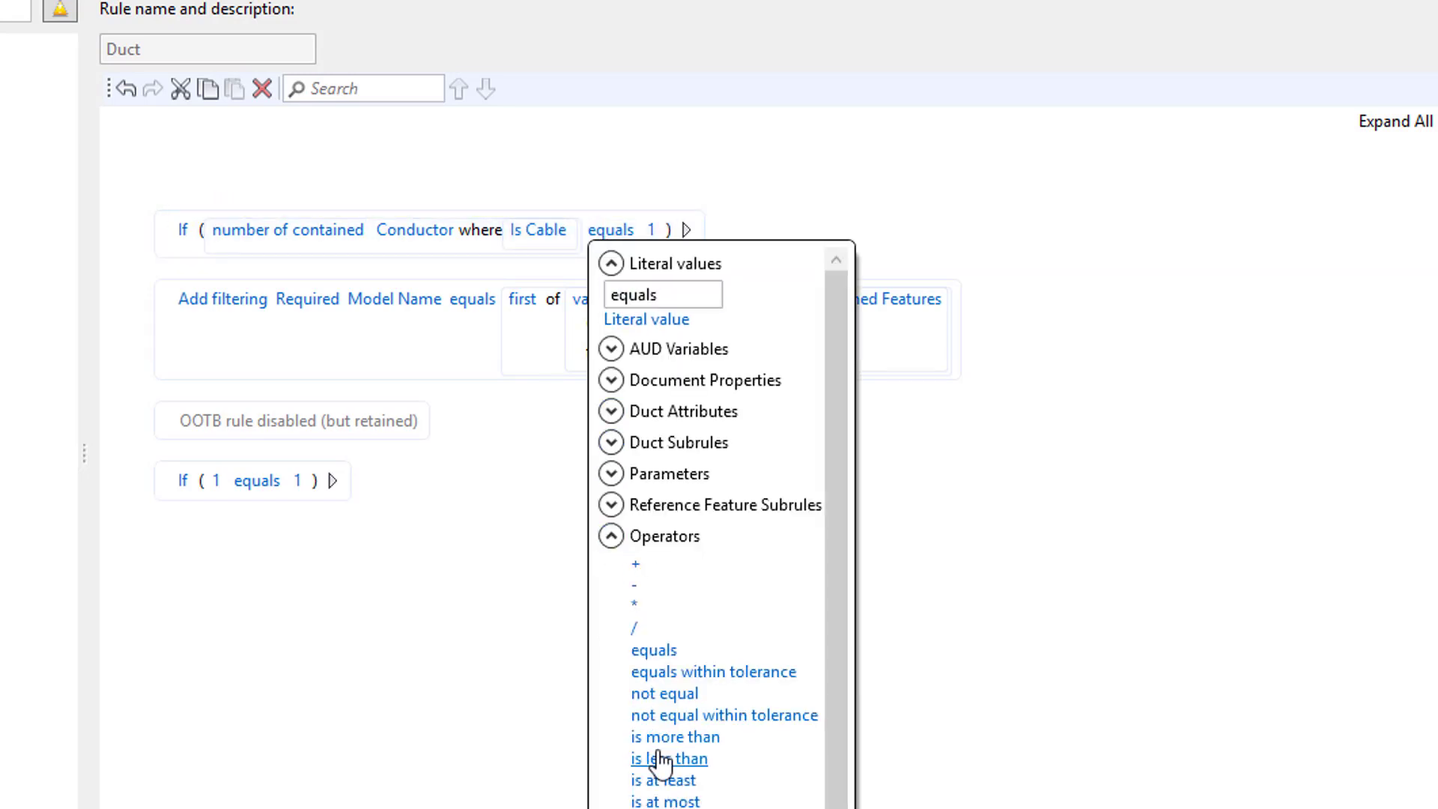
left_click(662, 780)
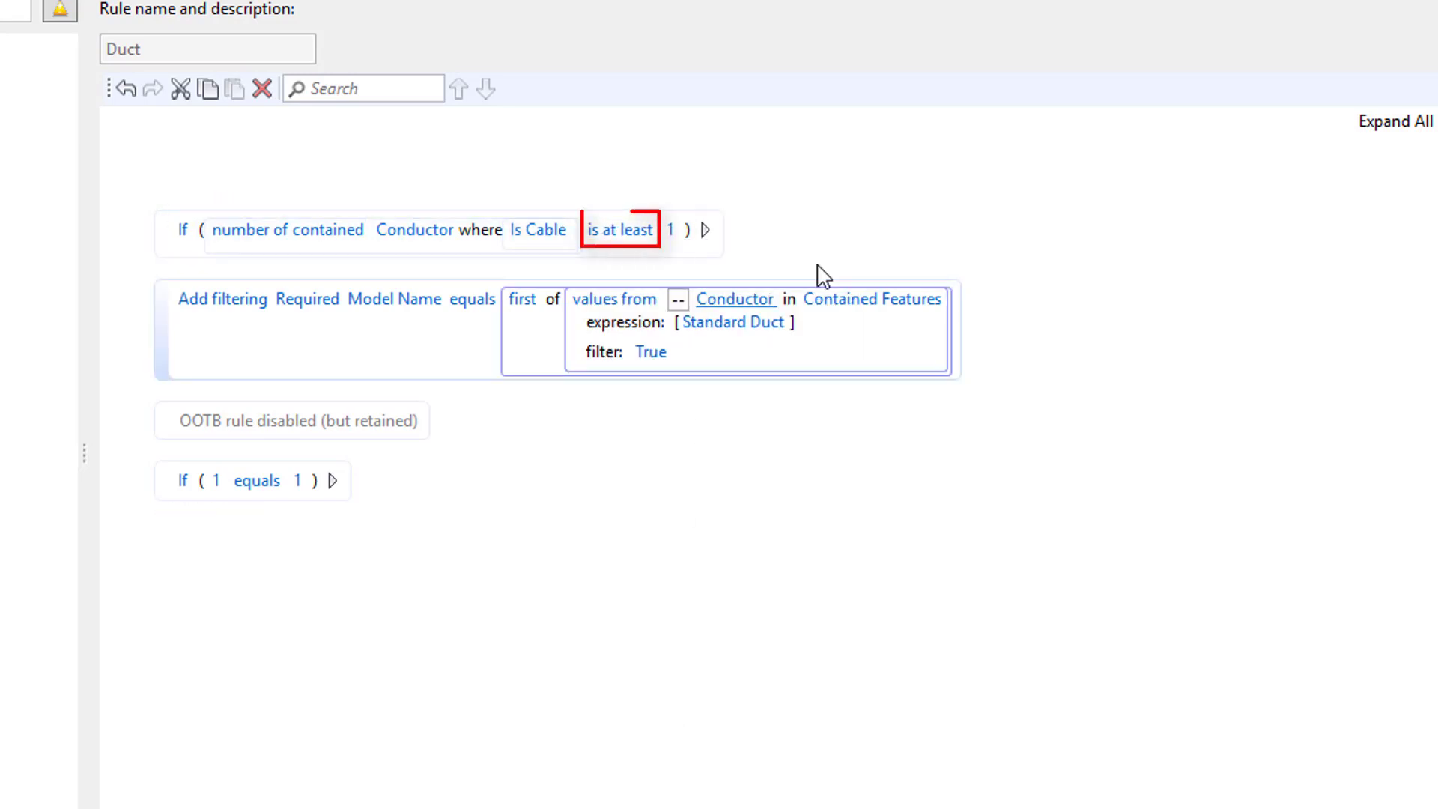
left_click(705, 230)
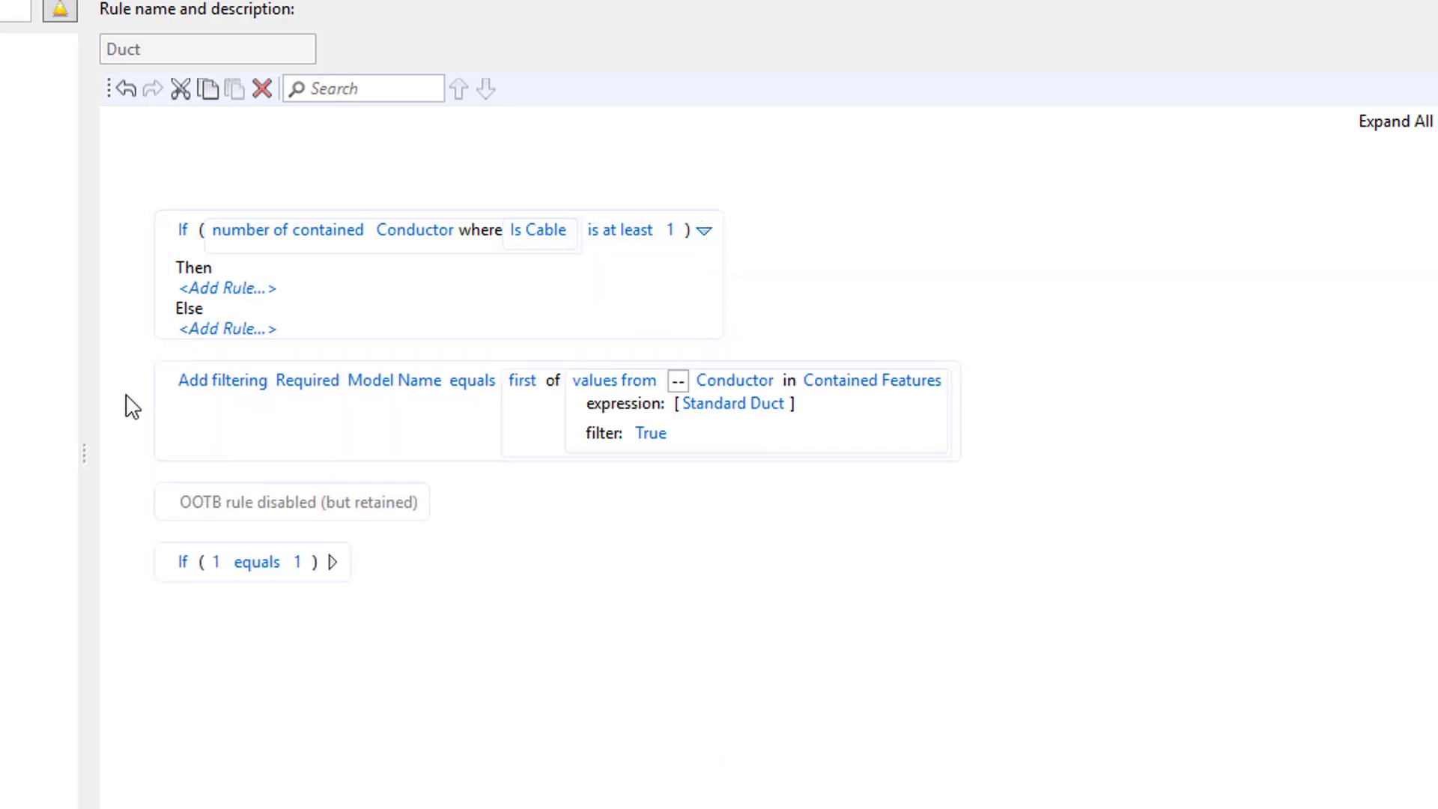
left_click_drag(170, 427, 204, 281)
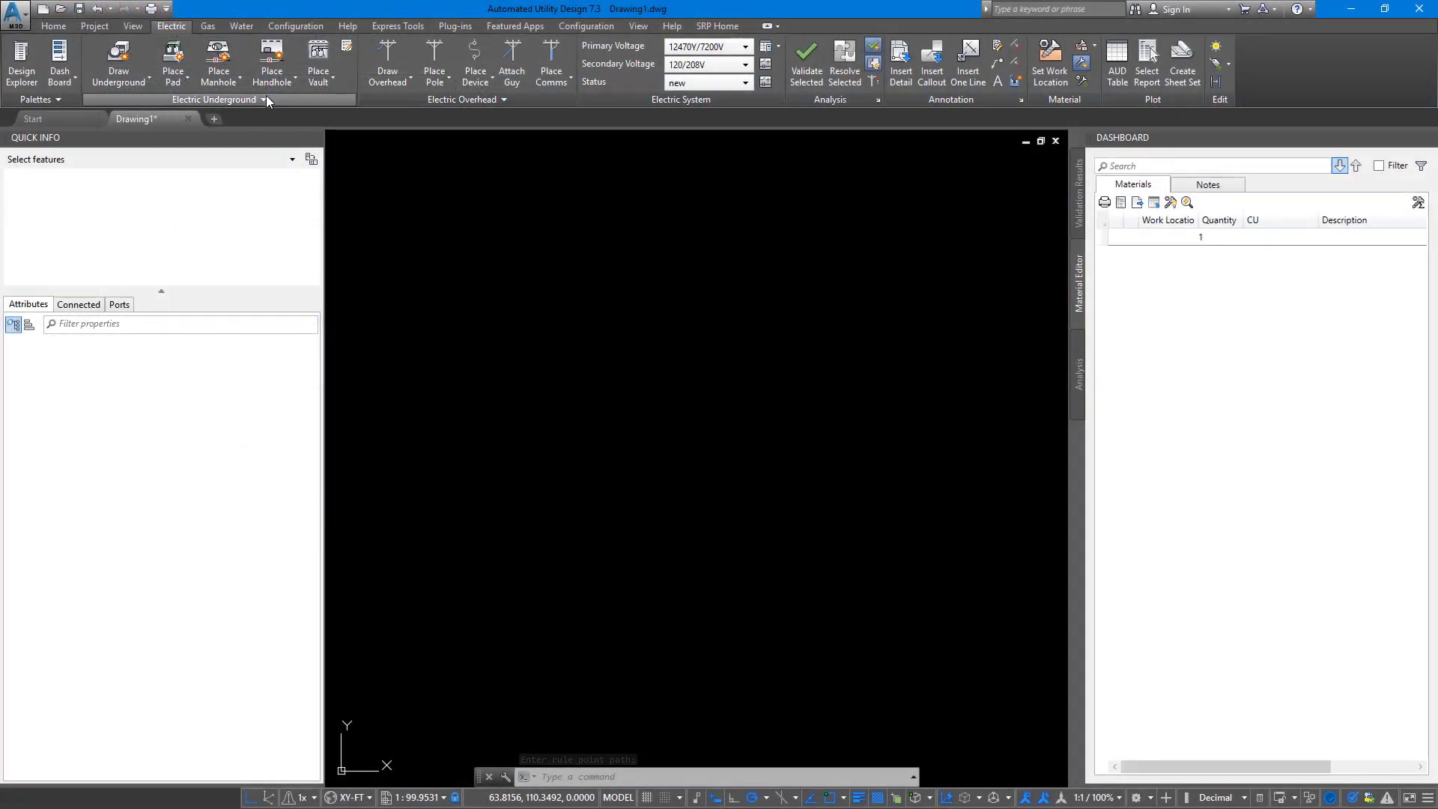
Switch to the Drawing1 drawing and draw a horizontal underground primary run about 31 ft long
left_click(264, 98)
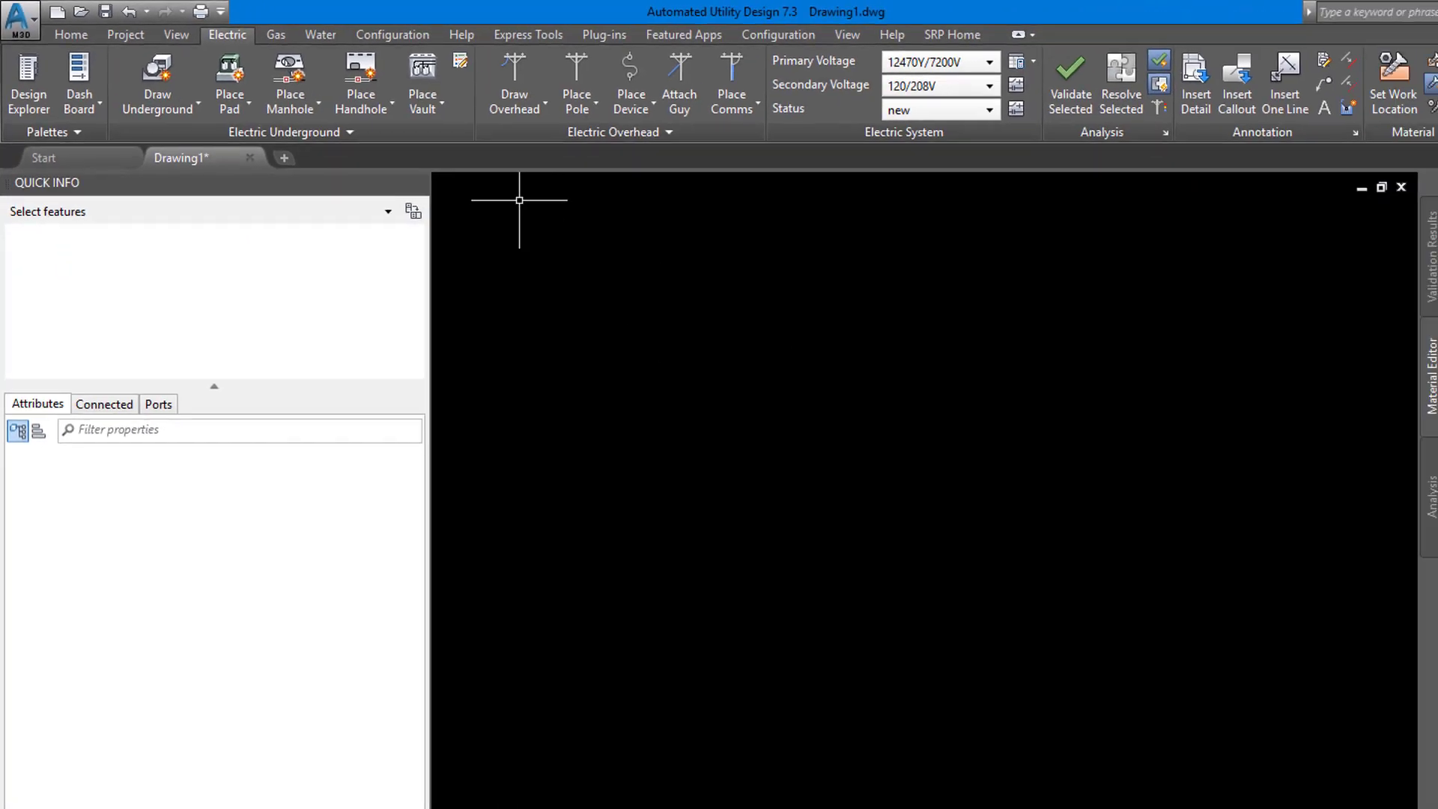
left_click(157, 82)
left_click(210, 141)
left_click(576, 364)
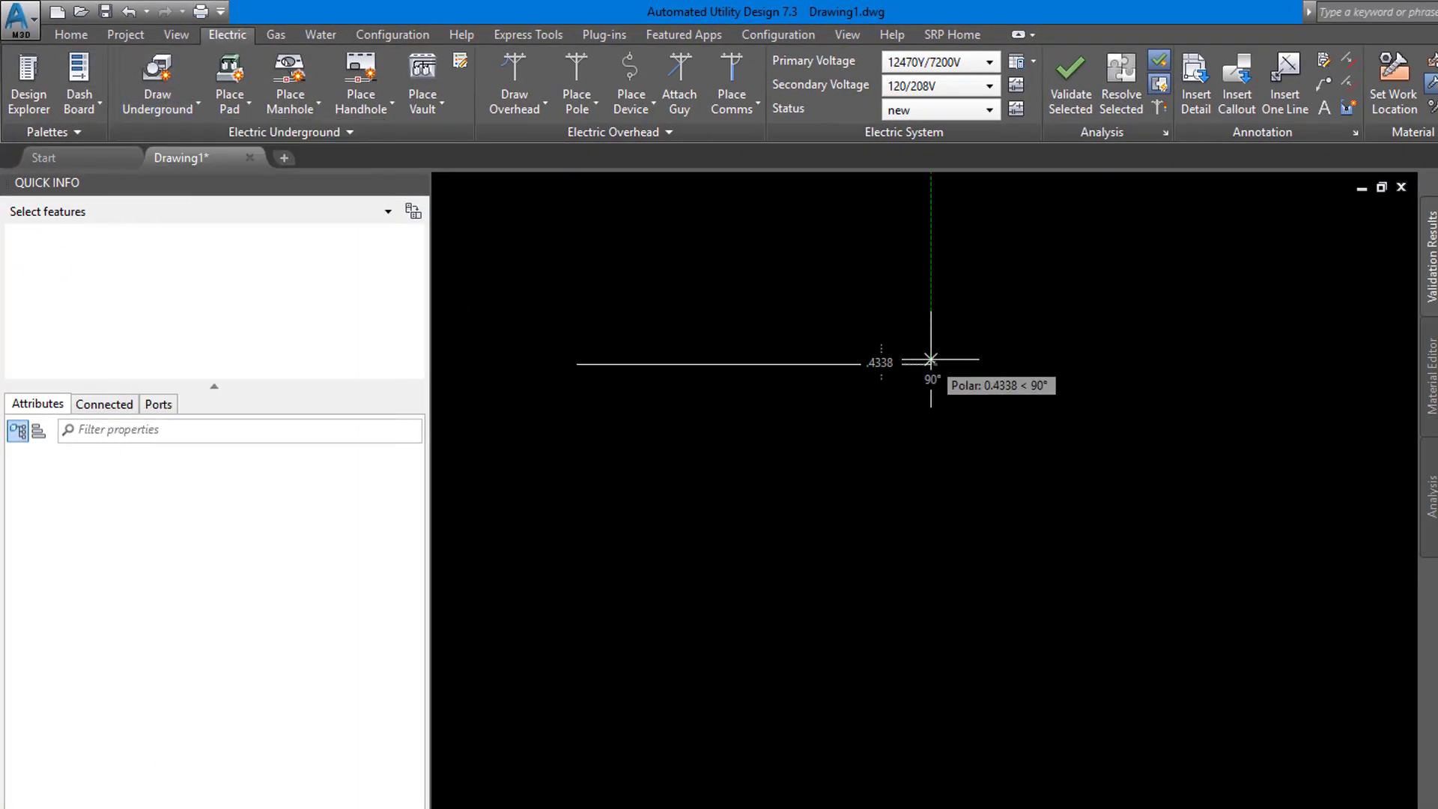
left_click(931, 363)
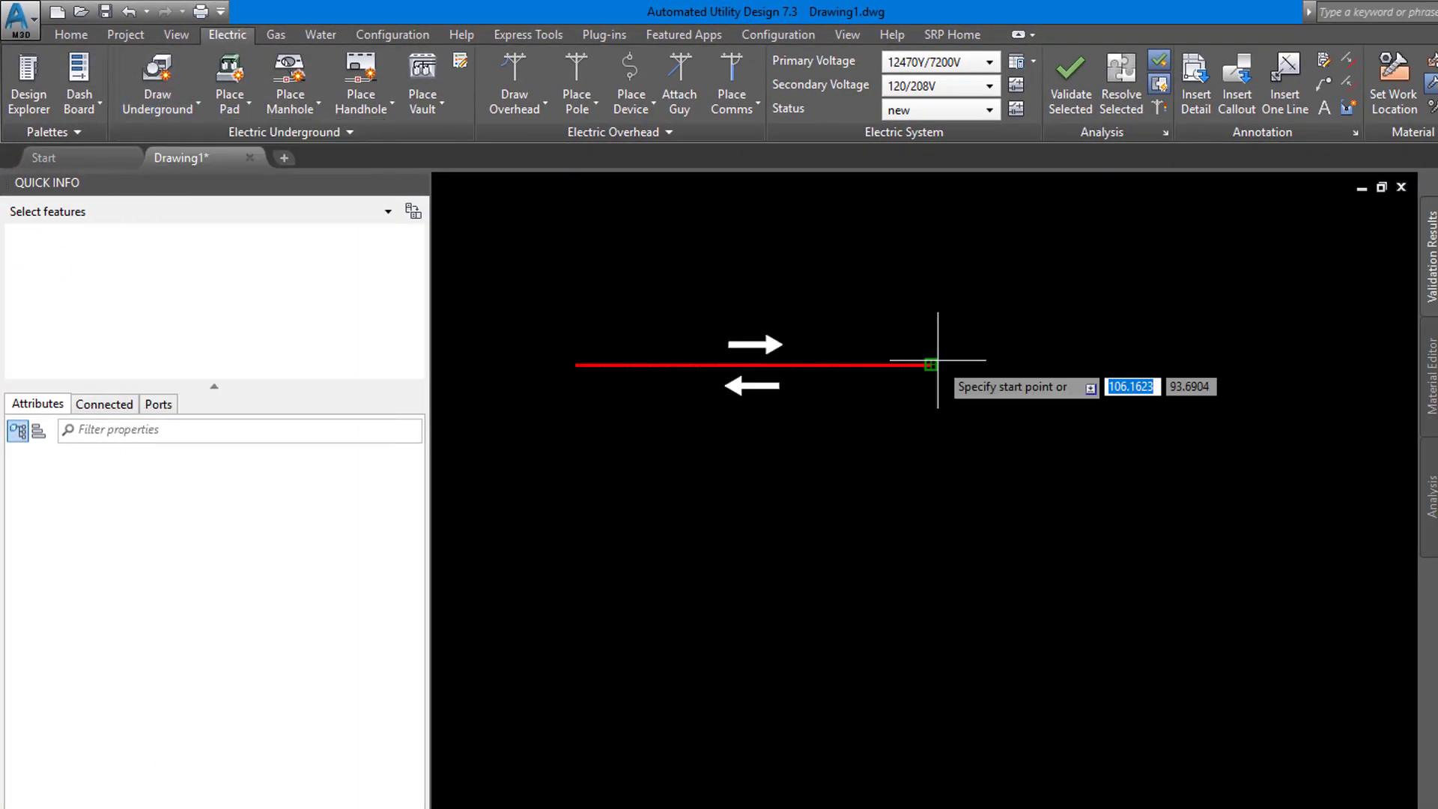
Select the underground run and examine its duct model, the conductor's Standard Duct attribute and the Electric Underground defaults
left_click(677, 364)
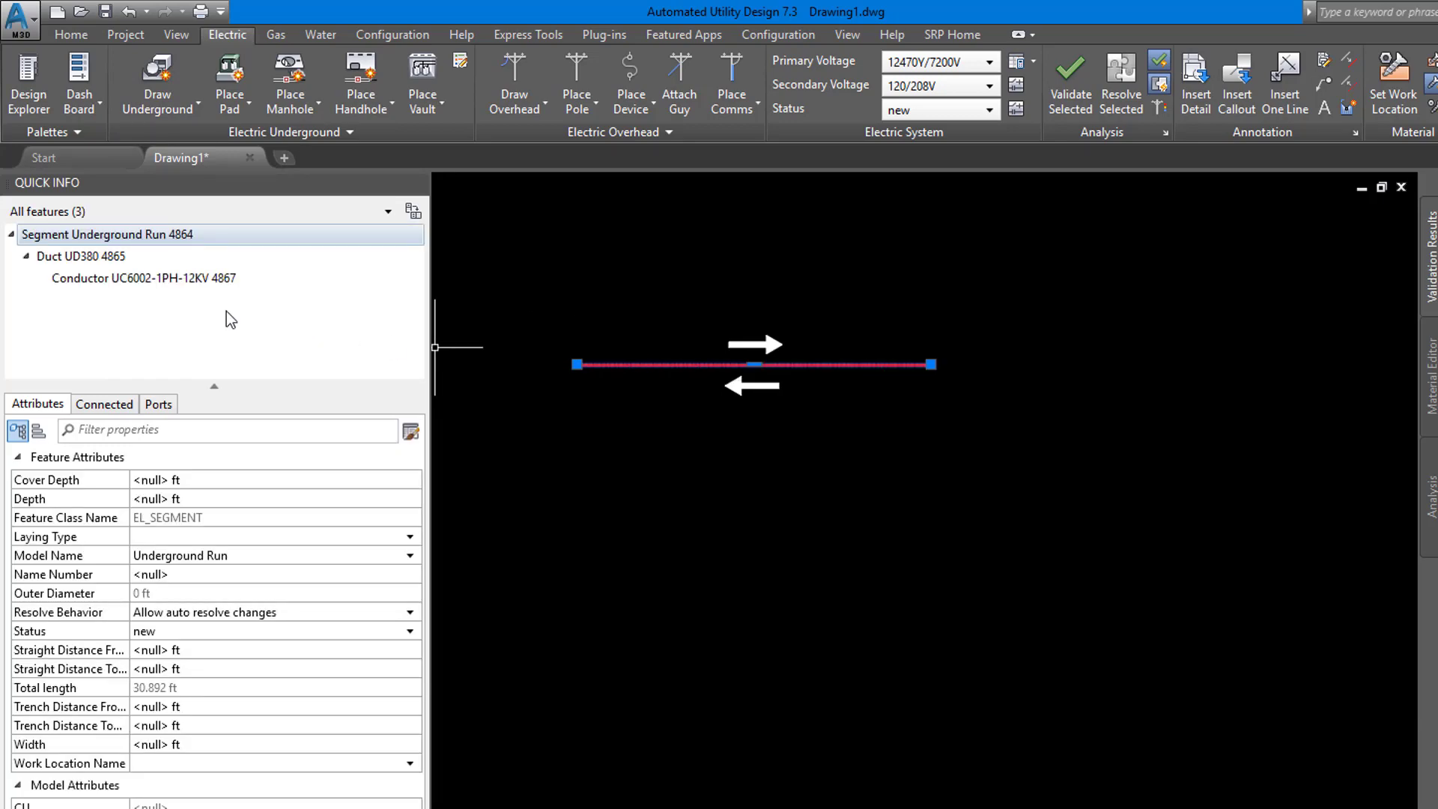
left_click(141, 279)
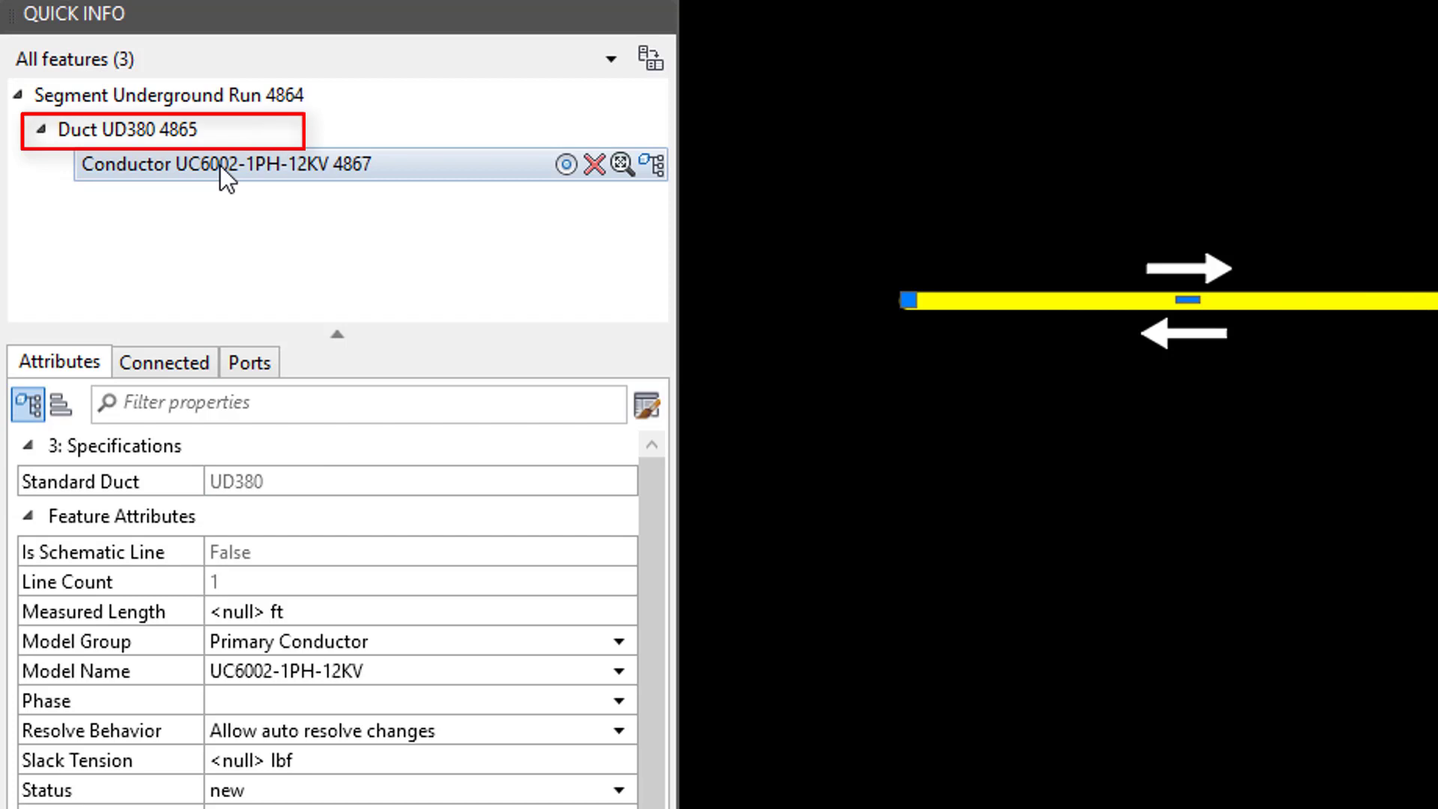
left_click(220, 165)
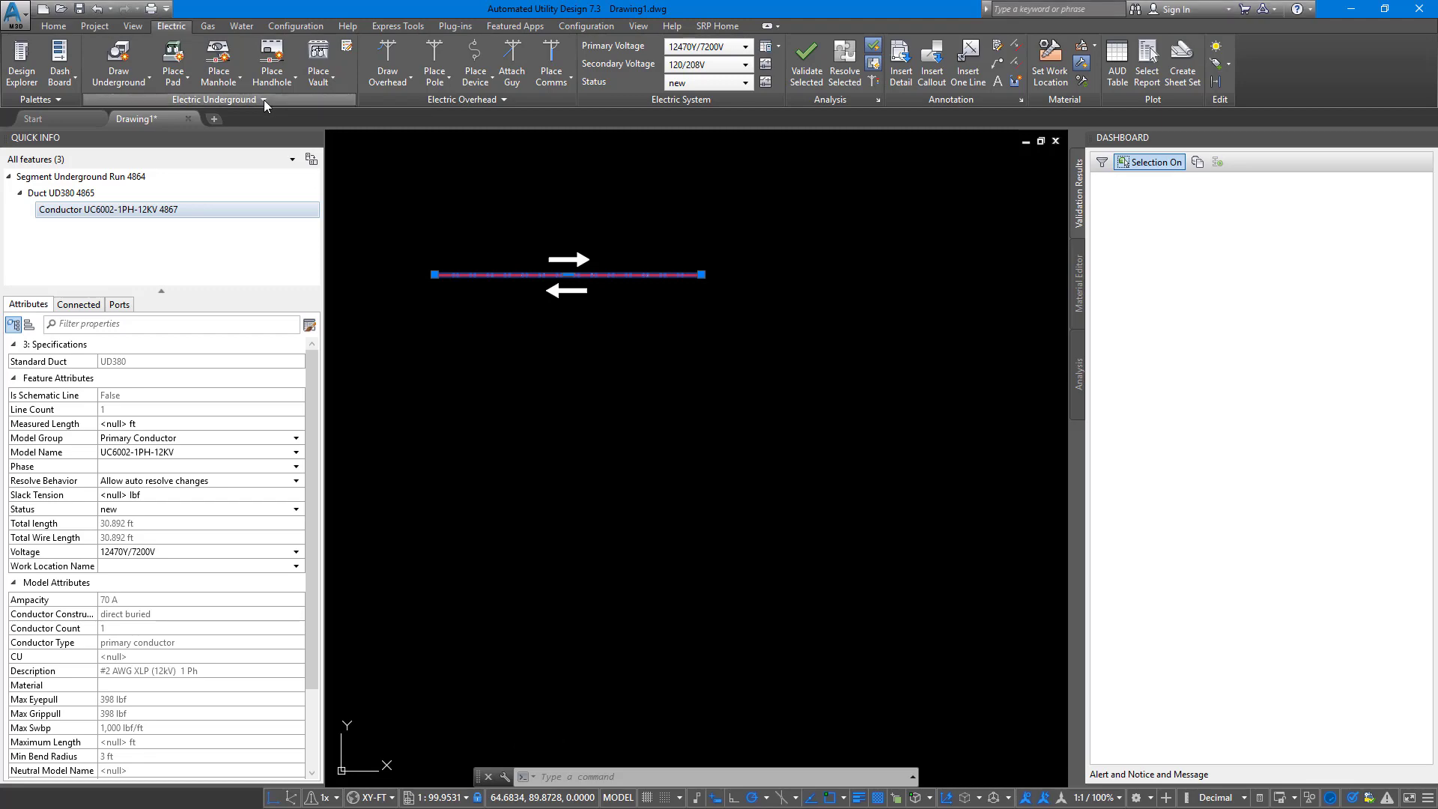
left_click(264, 101)
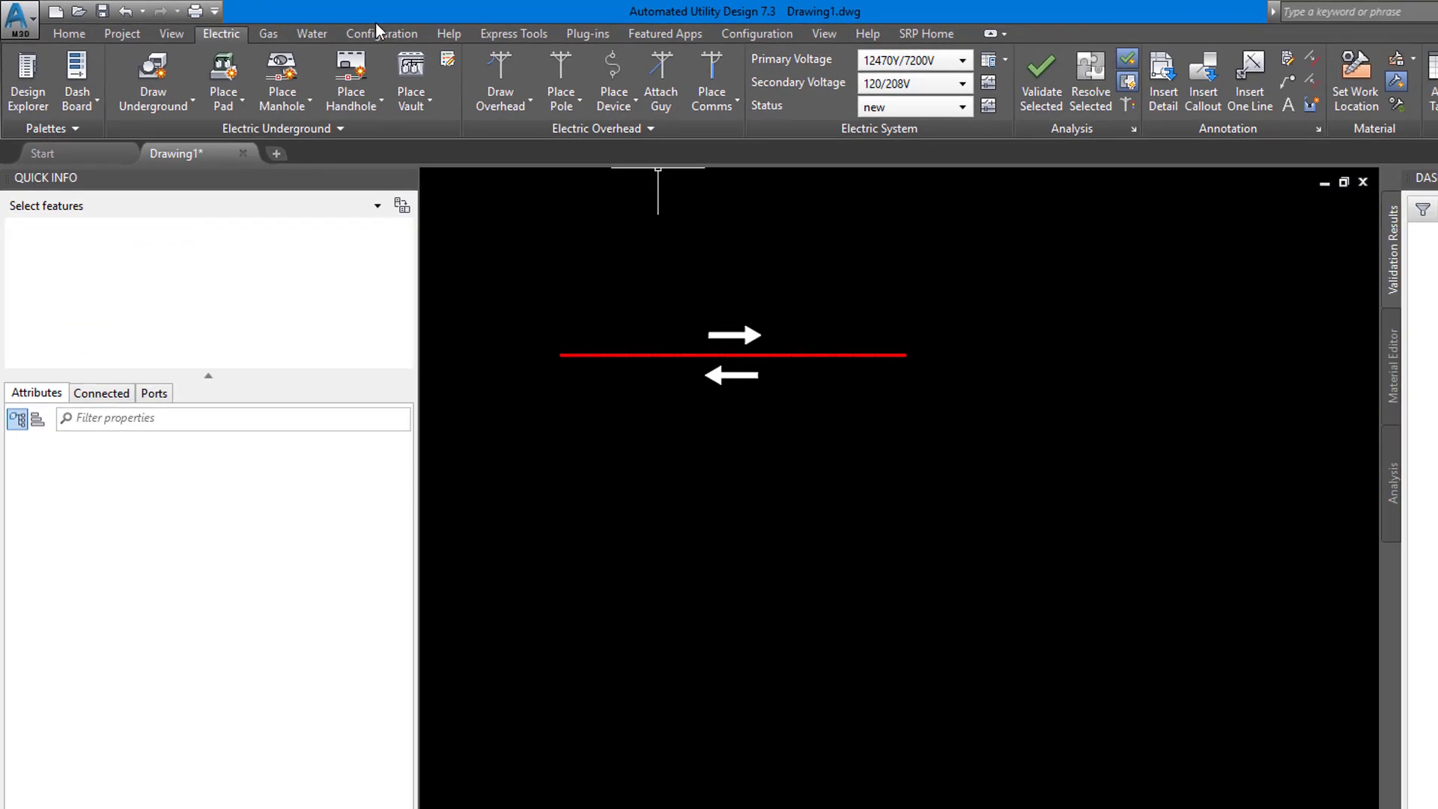
Remove the EL_DUCT entry from the Underground - Primary section of the Default profile in the AUD options
left_click(556, 51)
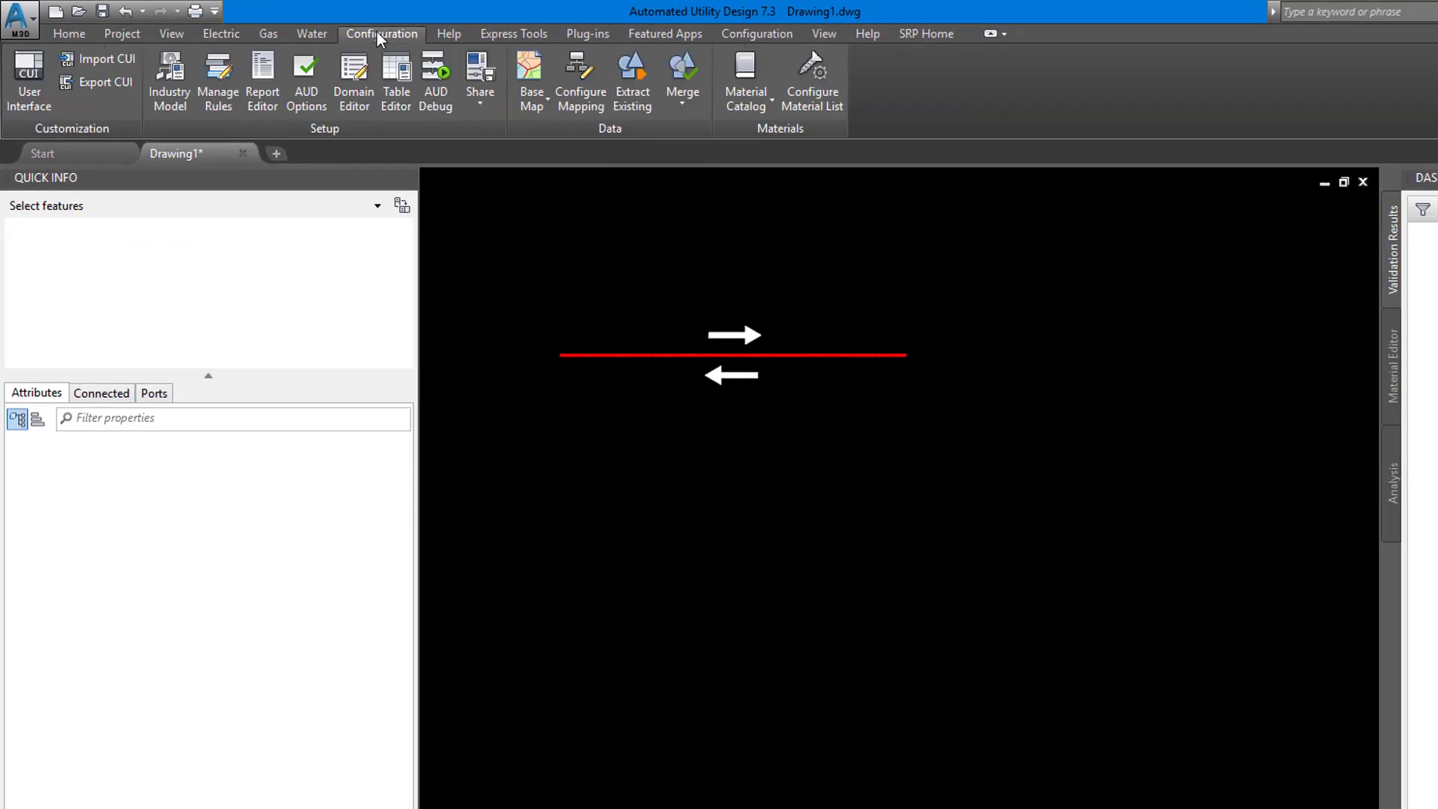
left_click(306, 93)
left_click(241, 309)
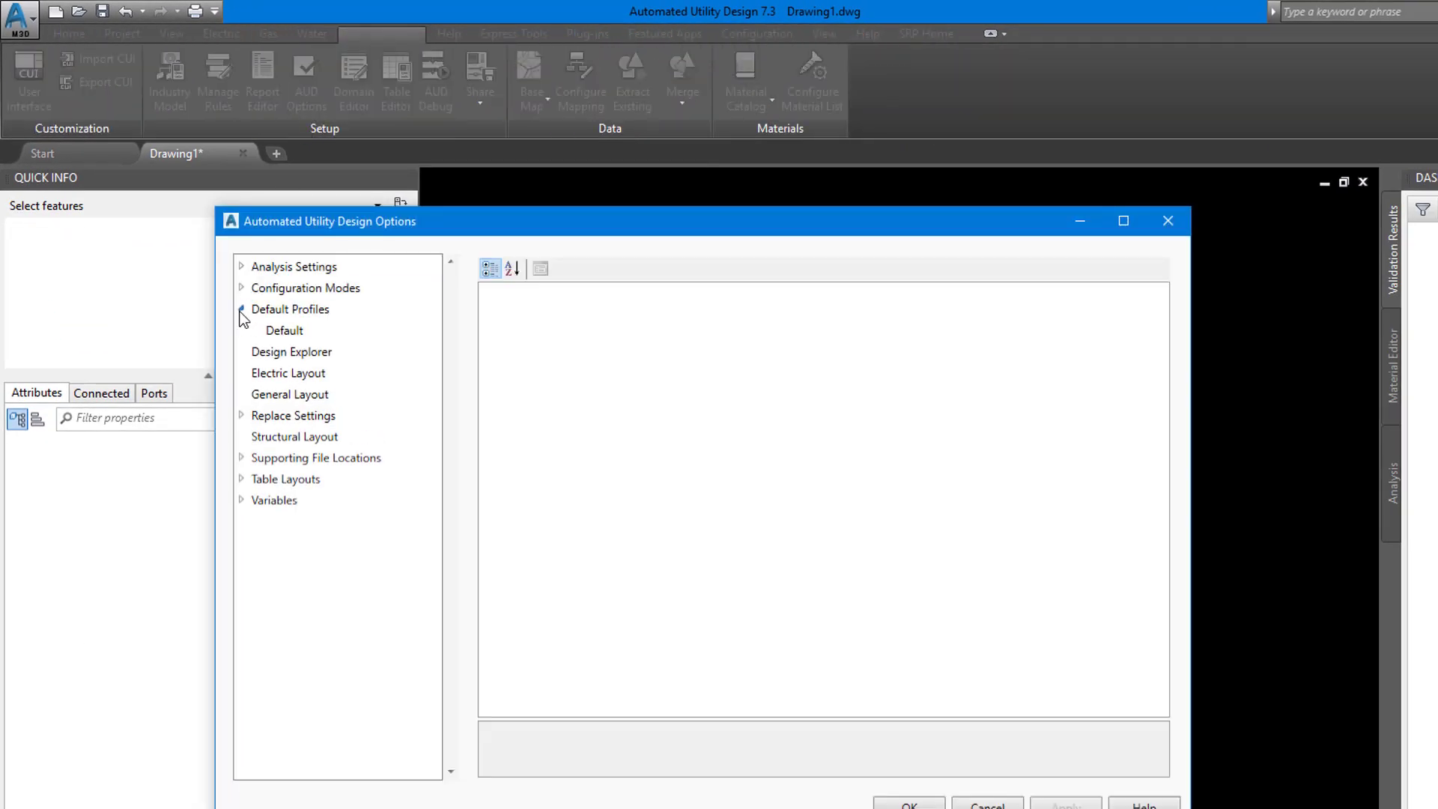
left_click(282, 336)
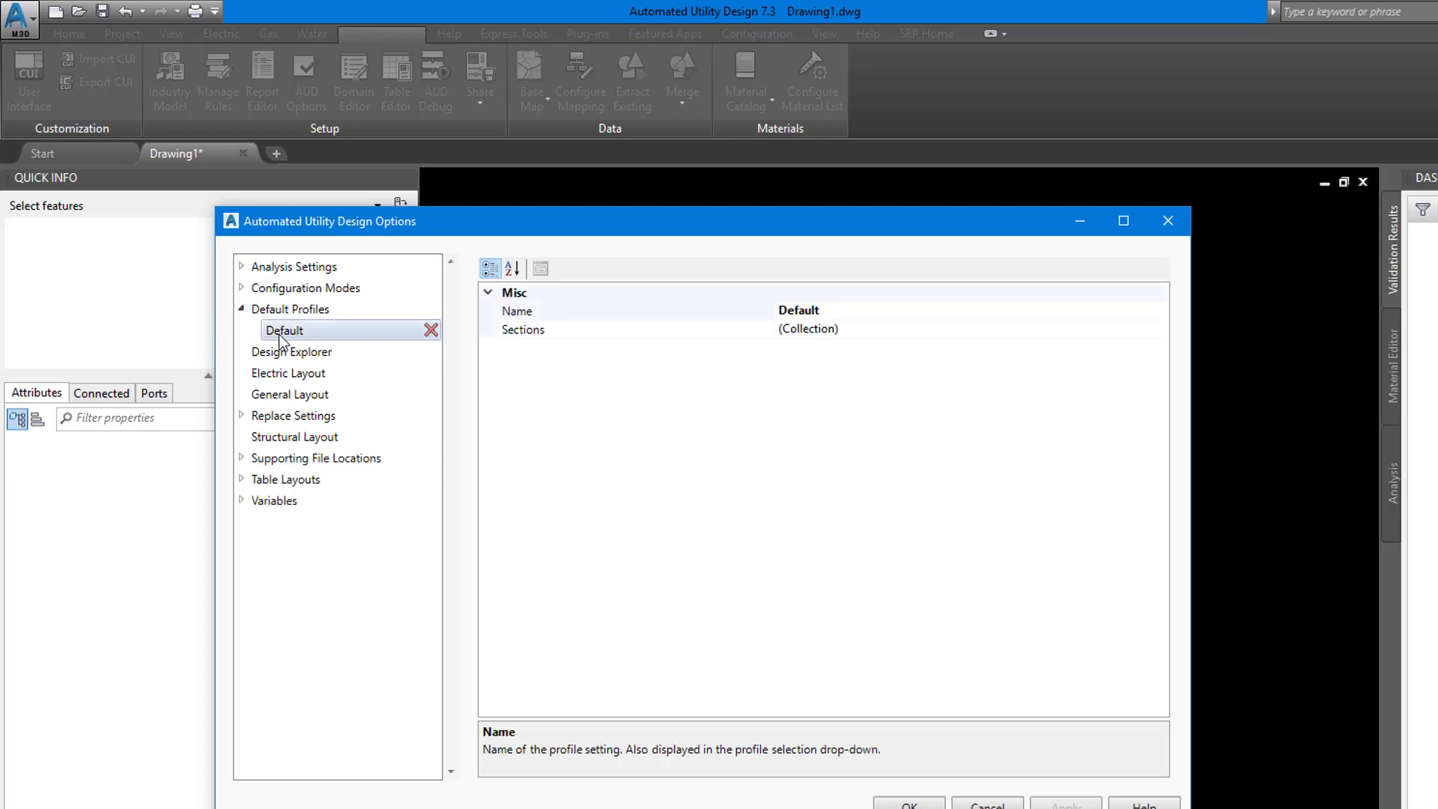
left_click(833, 328)
left_click(1160, 330)
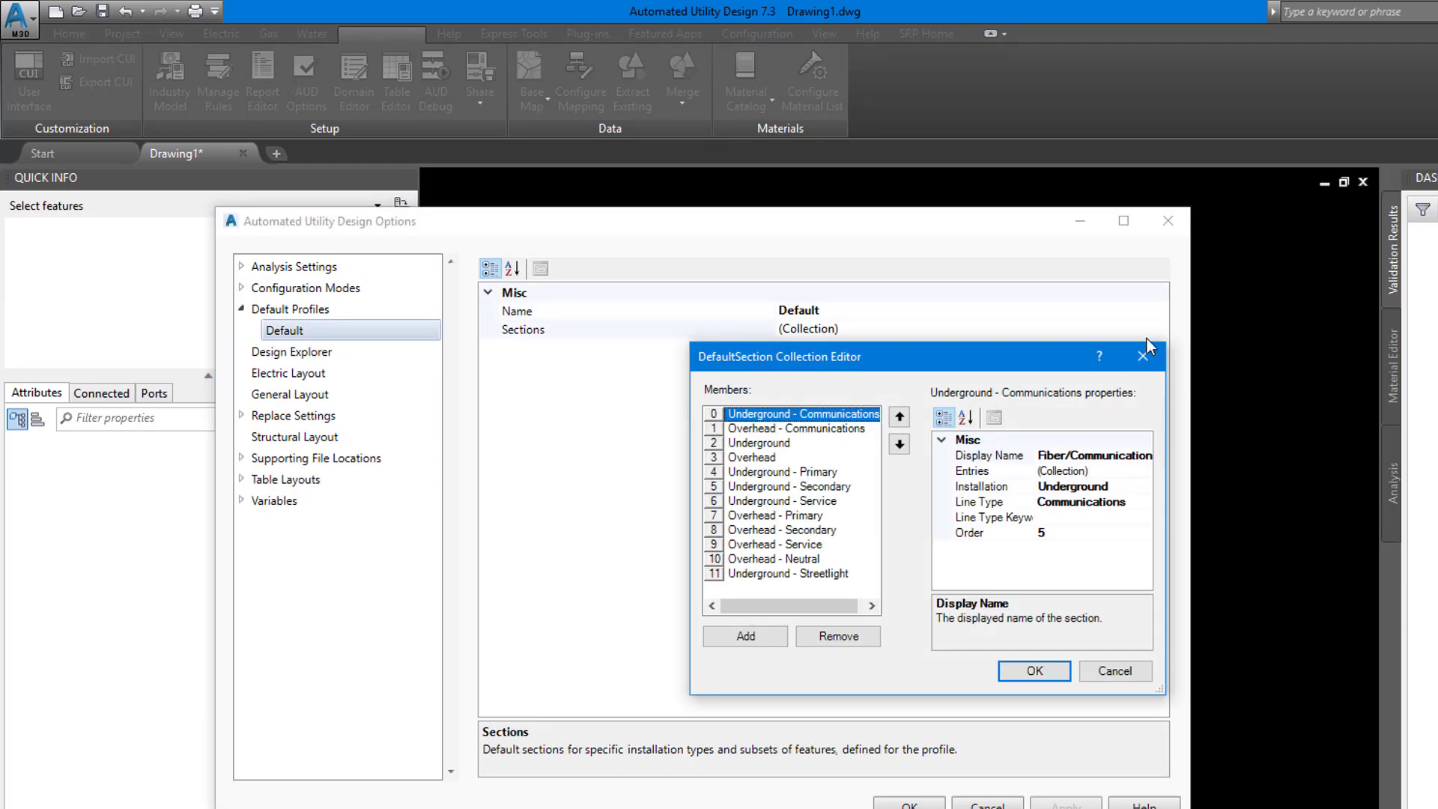
left_click(763, 472)
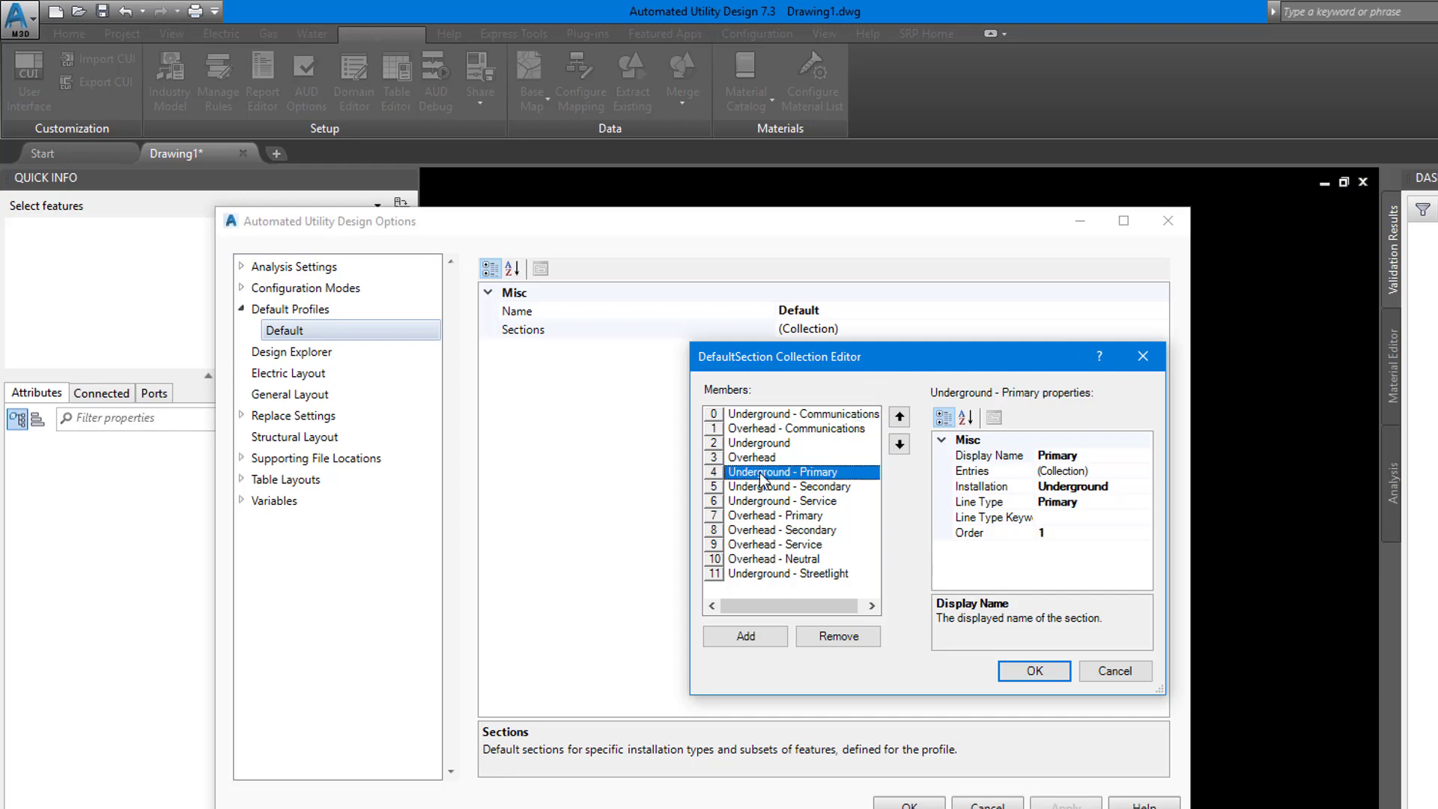
left_click(1072, 472)
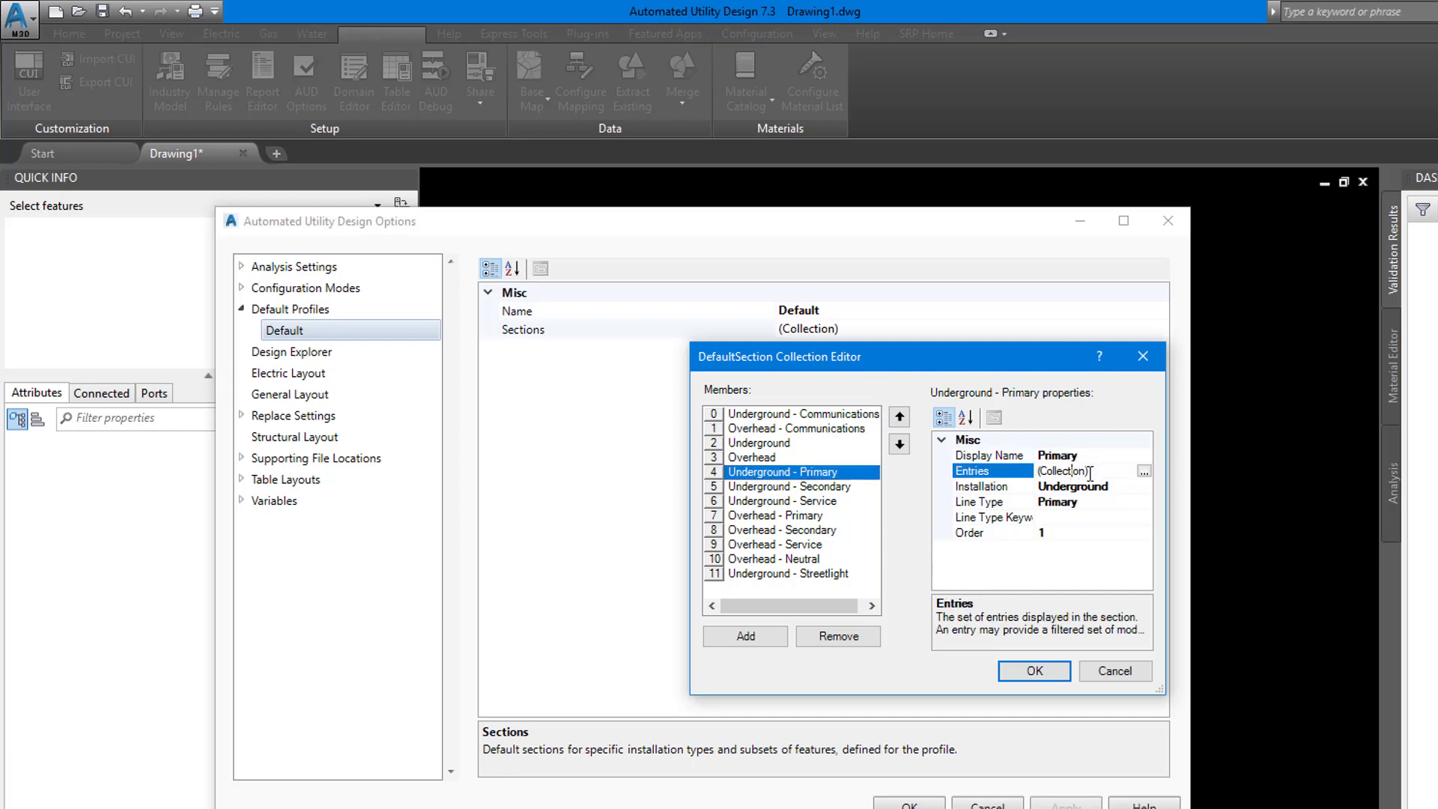
left_click(1145, 473)
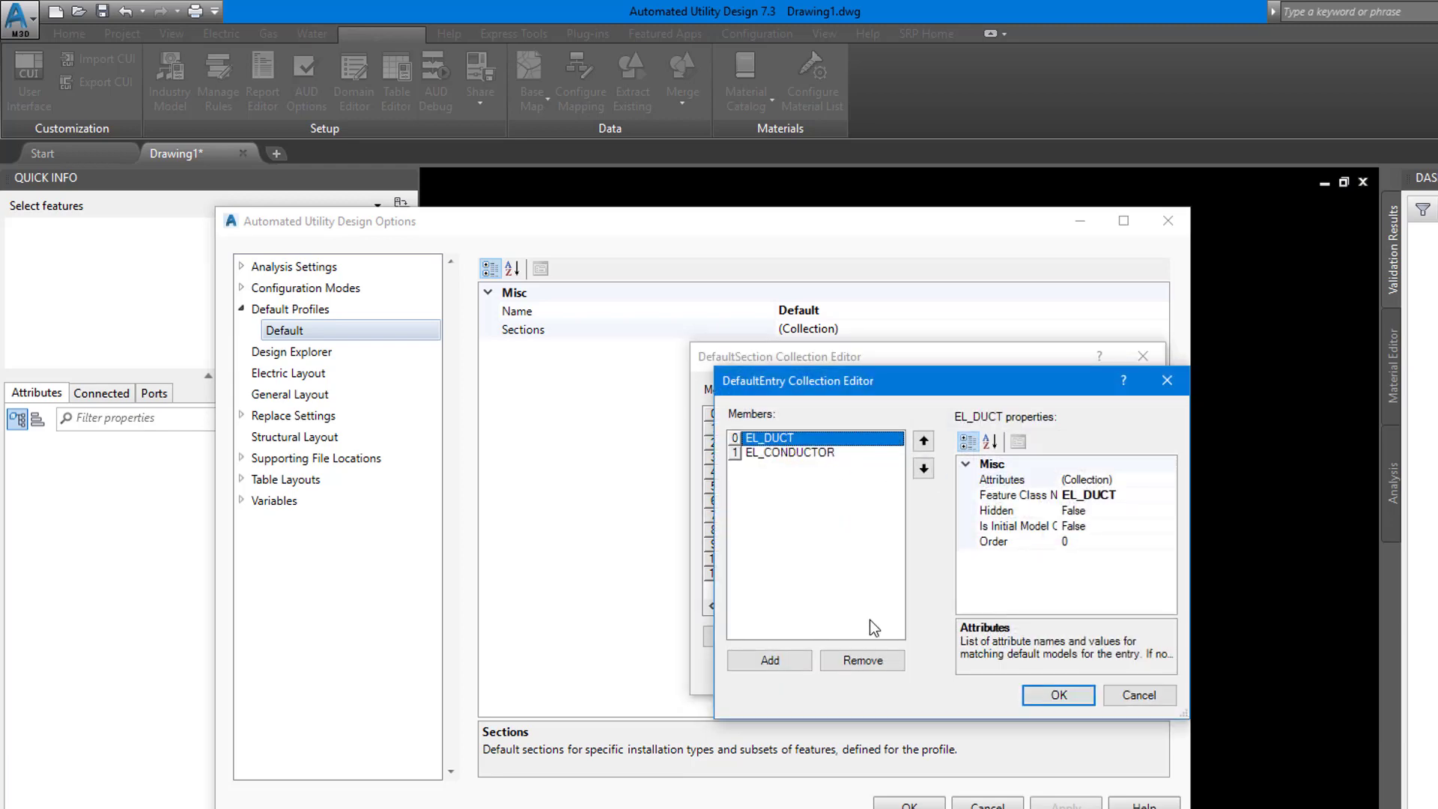
left_click(872, 664)
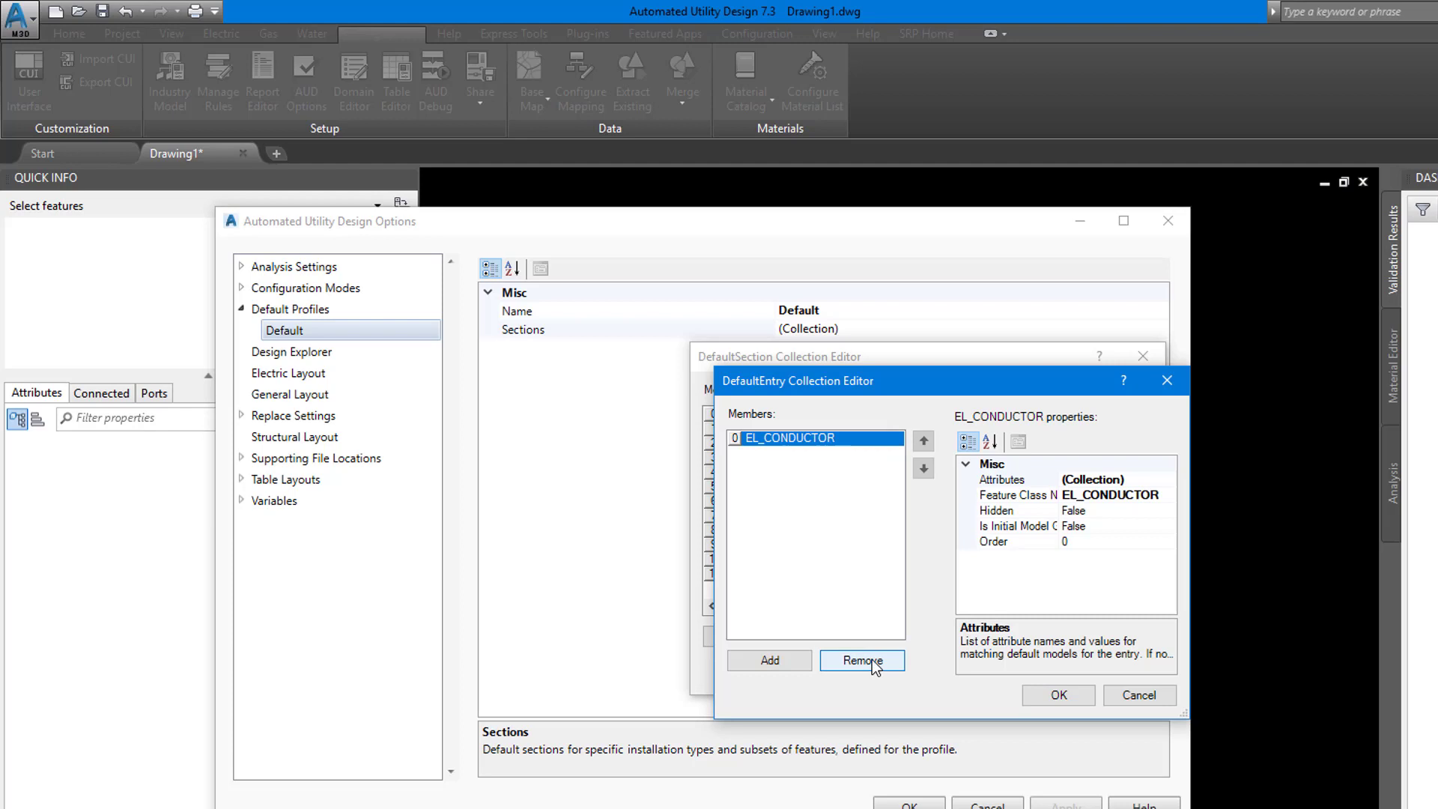
left_click(1060, 697)
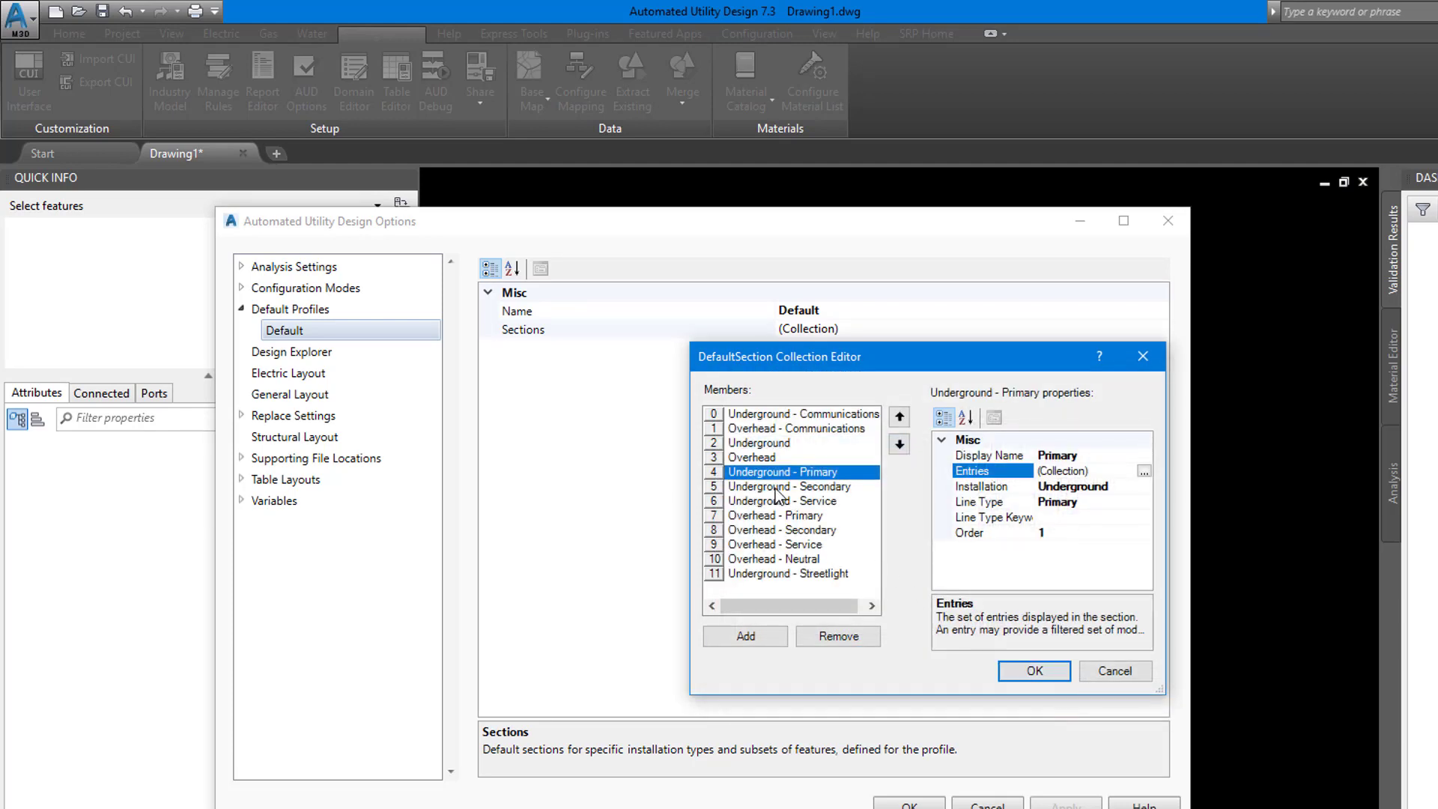
Remove the EL_DUCT entry from the Underground - Secondary section of the Default profile
left_click(830, 488)
left_click(1148, 472)
left_click(1149, 472)
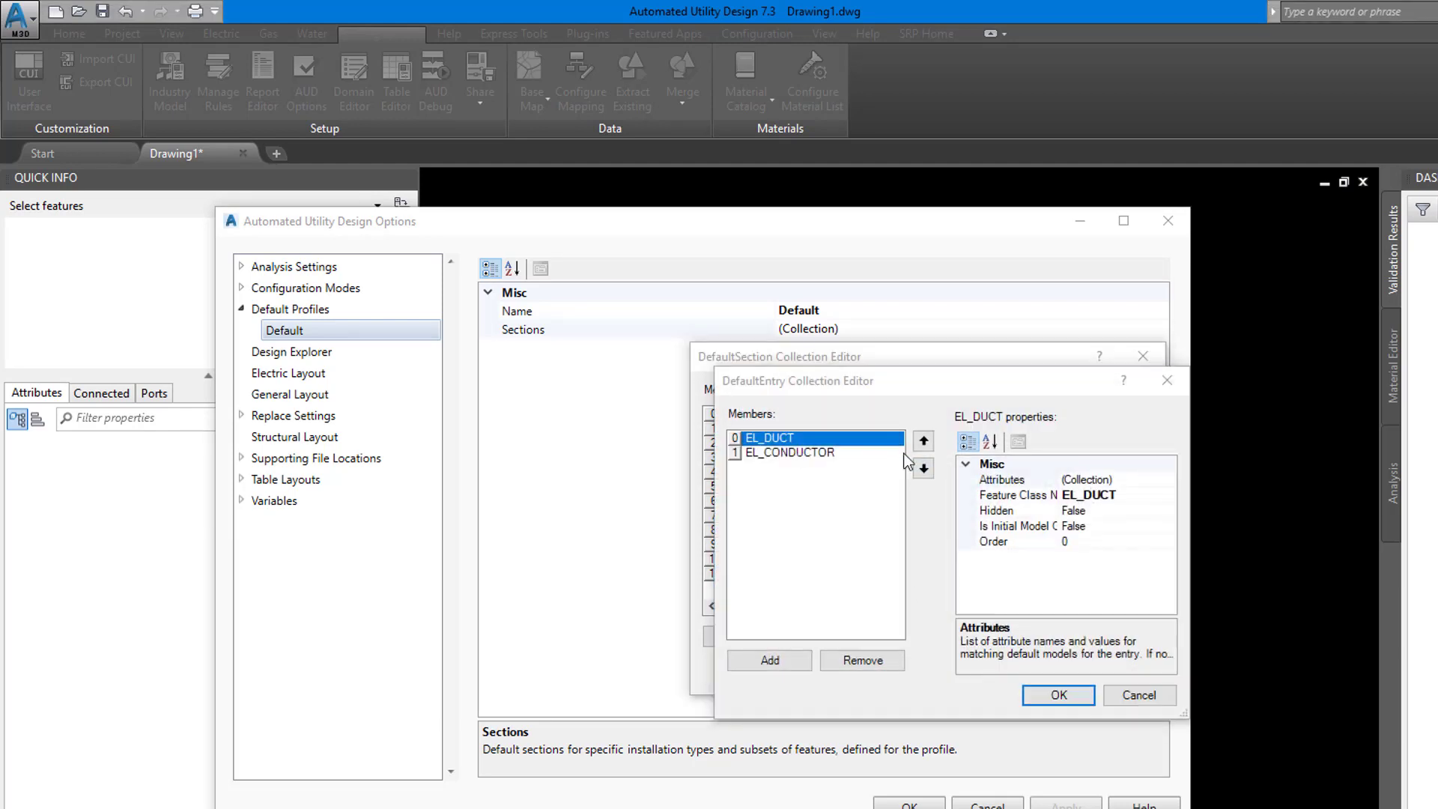
left_click(858, 662)
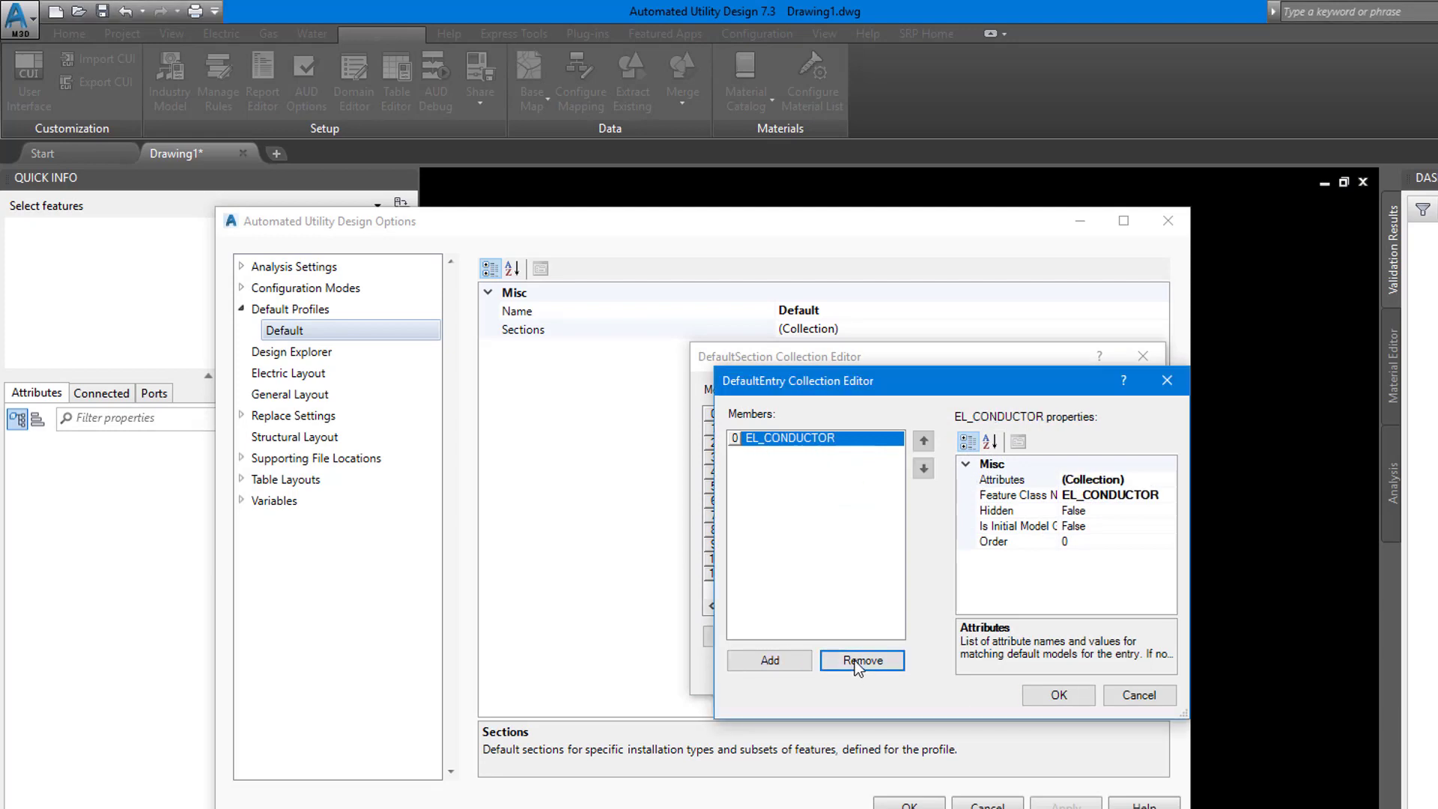
left_click(1058, 696)
Remove the EL_DUCT entry from the Underground - Service section and save the AUD options
left_click(818, 500)
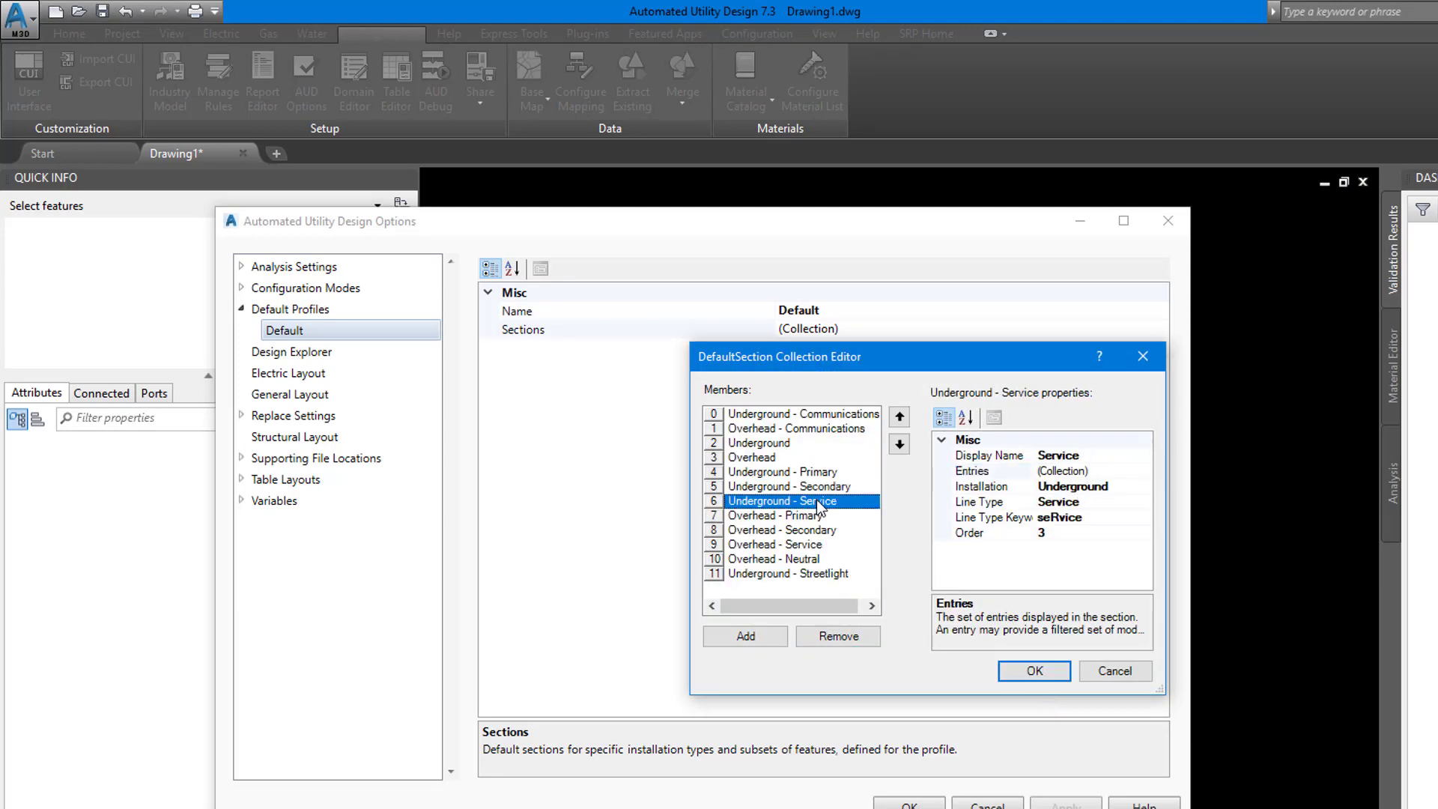
left_click(1082, 471)
left_click(1143, 473)
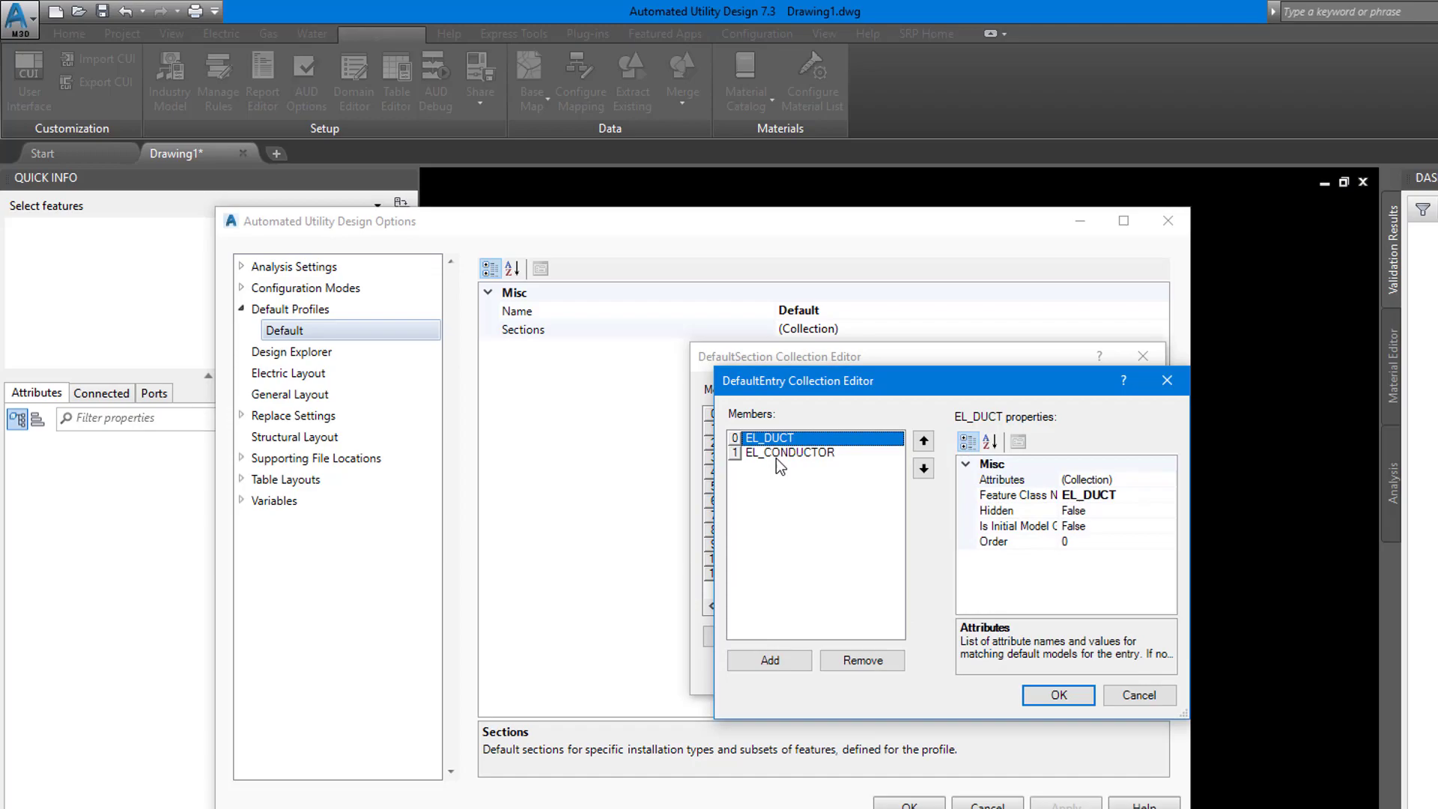
left_click(862, 663)
left_click(1058, 696)
left_click(1034, 668)
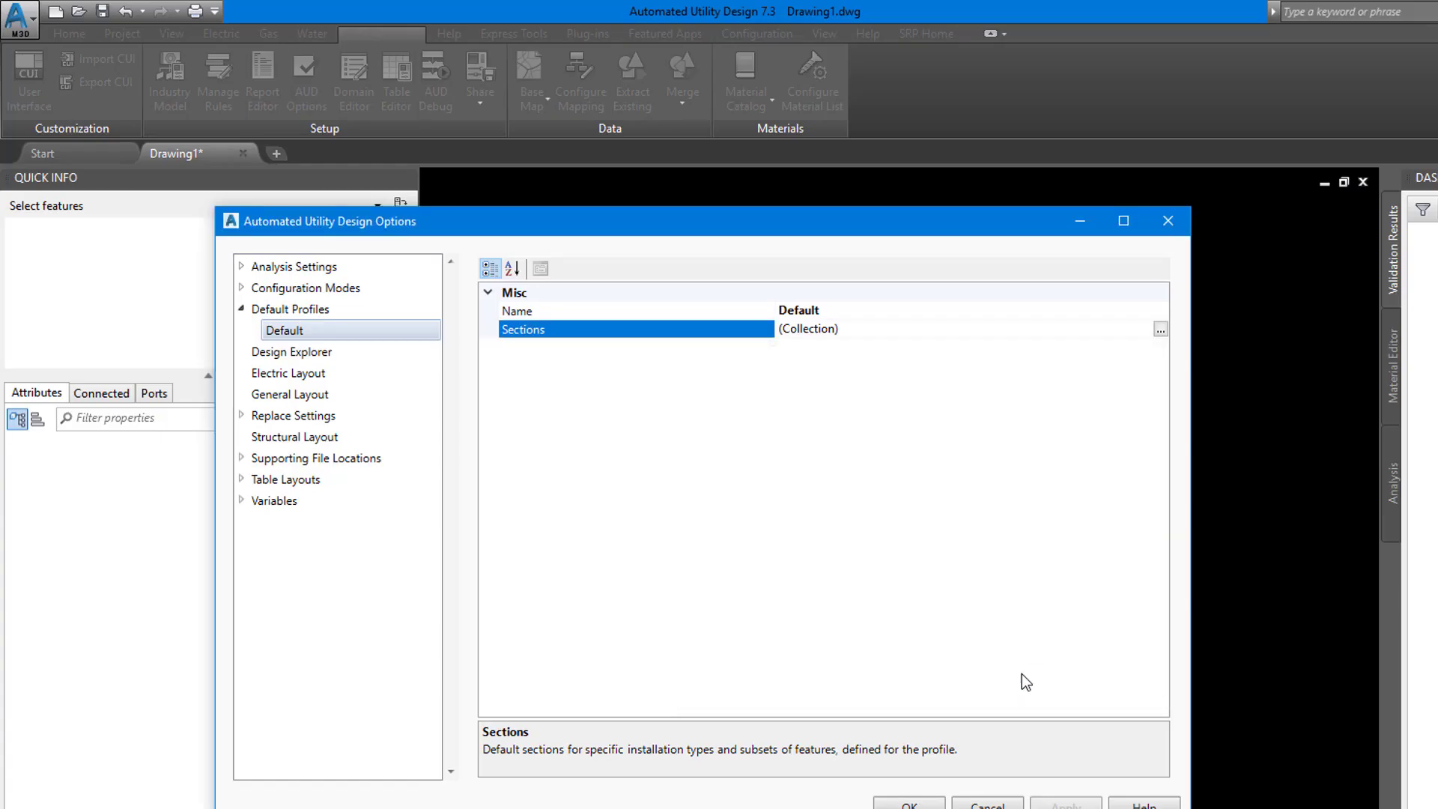
left_click(906, 803)
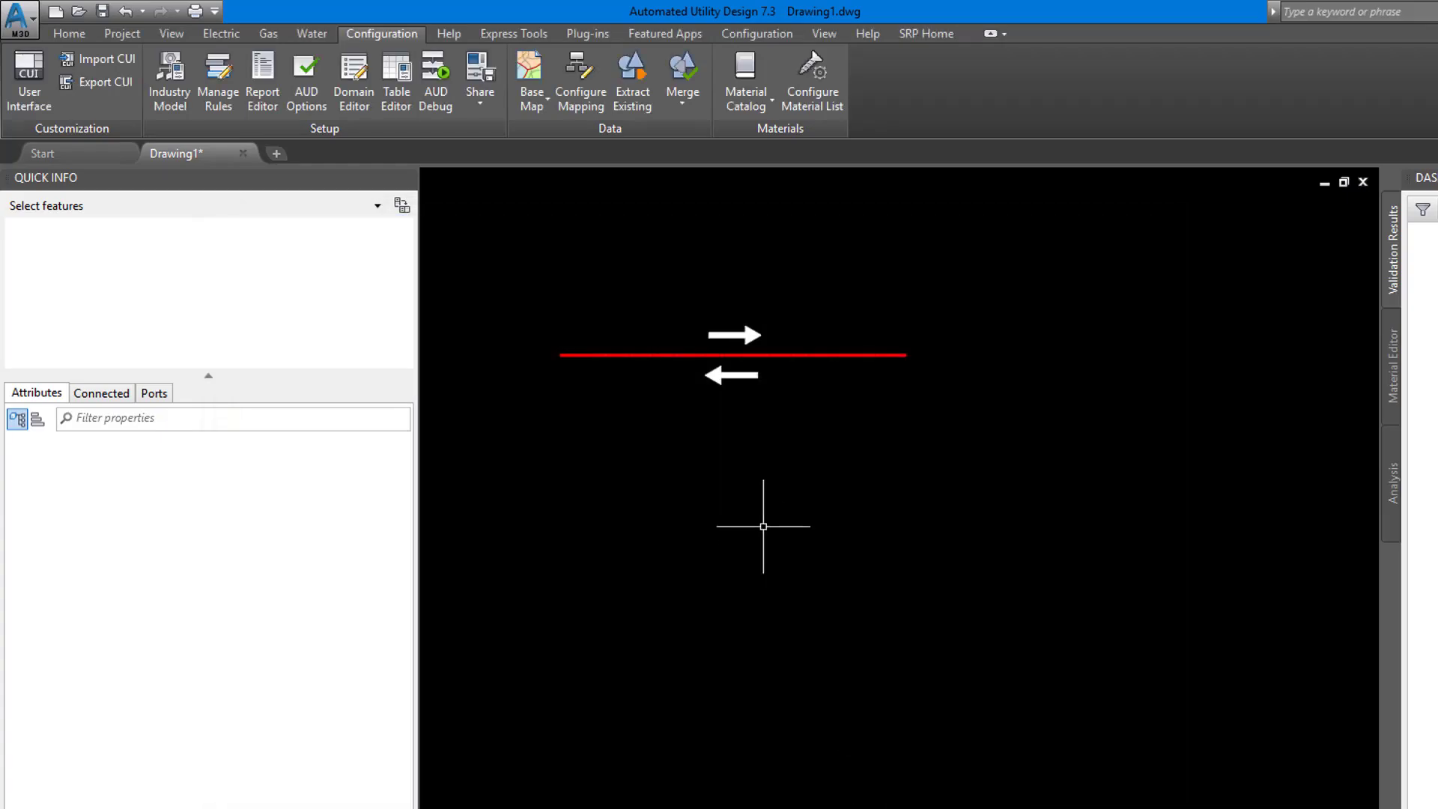
Review the Primary, Secondary and Service entries in the Electric Underground default settings
left_click(221, 33)
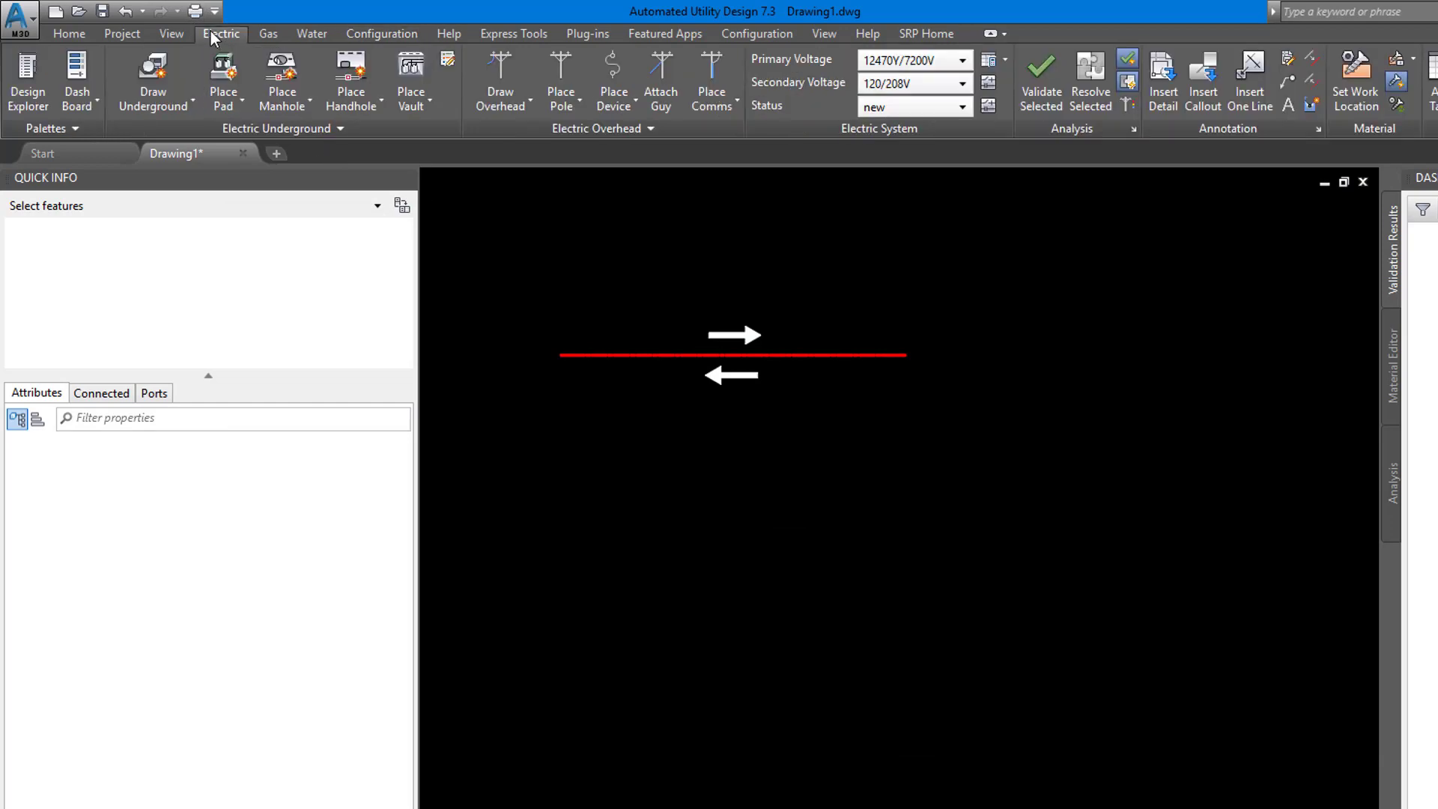
left_click(279, 131)
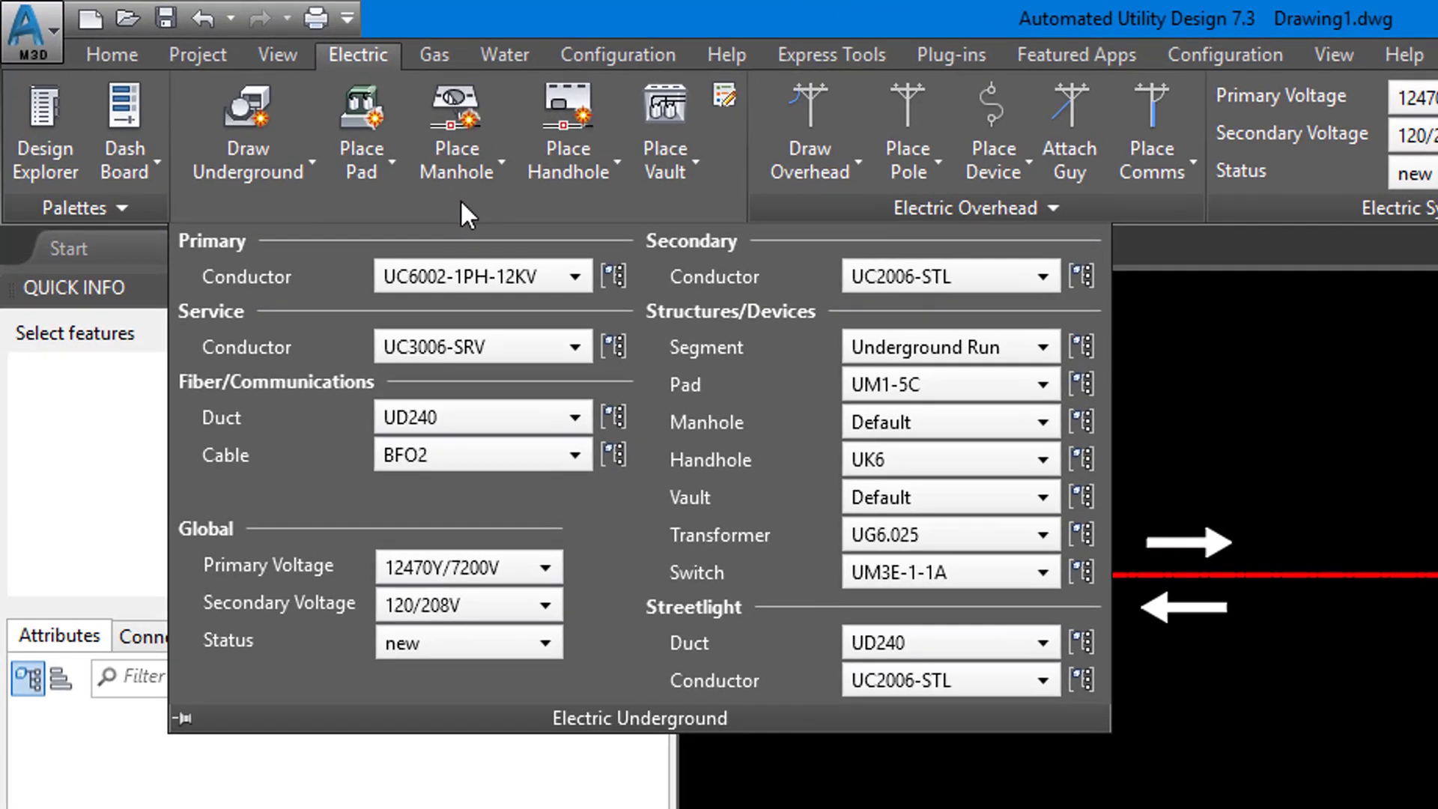